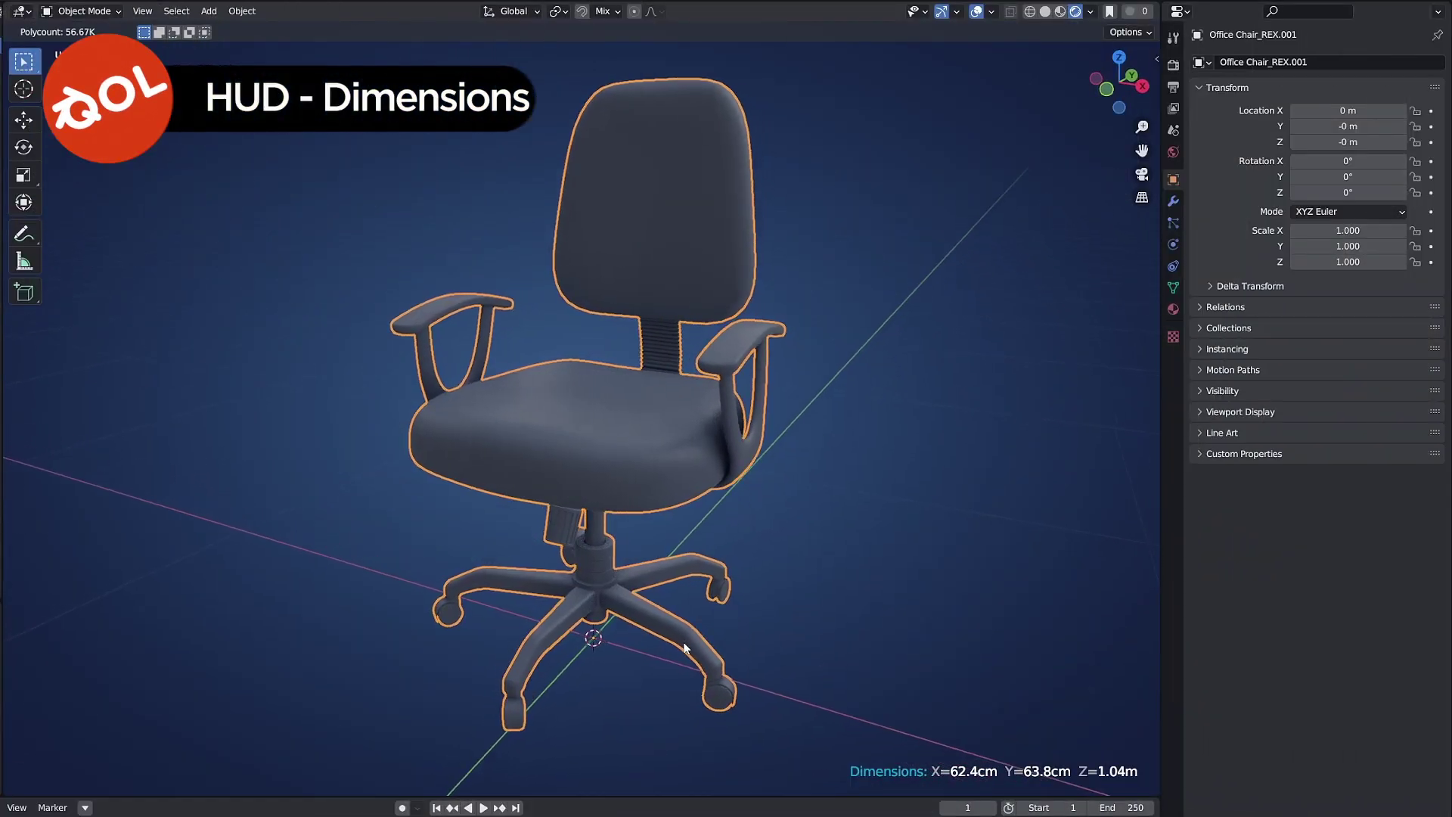
- Reselect the chair and show the QOL HUD Dimensions settings, reading X=62.4cm, Y=63.8cm, Z=1.04m
middle_click_drag(732, 593, 810, 579)
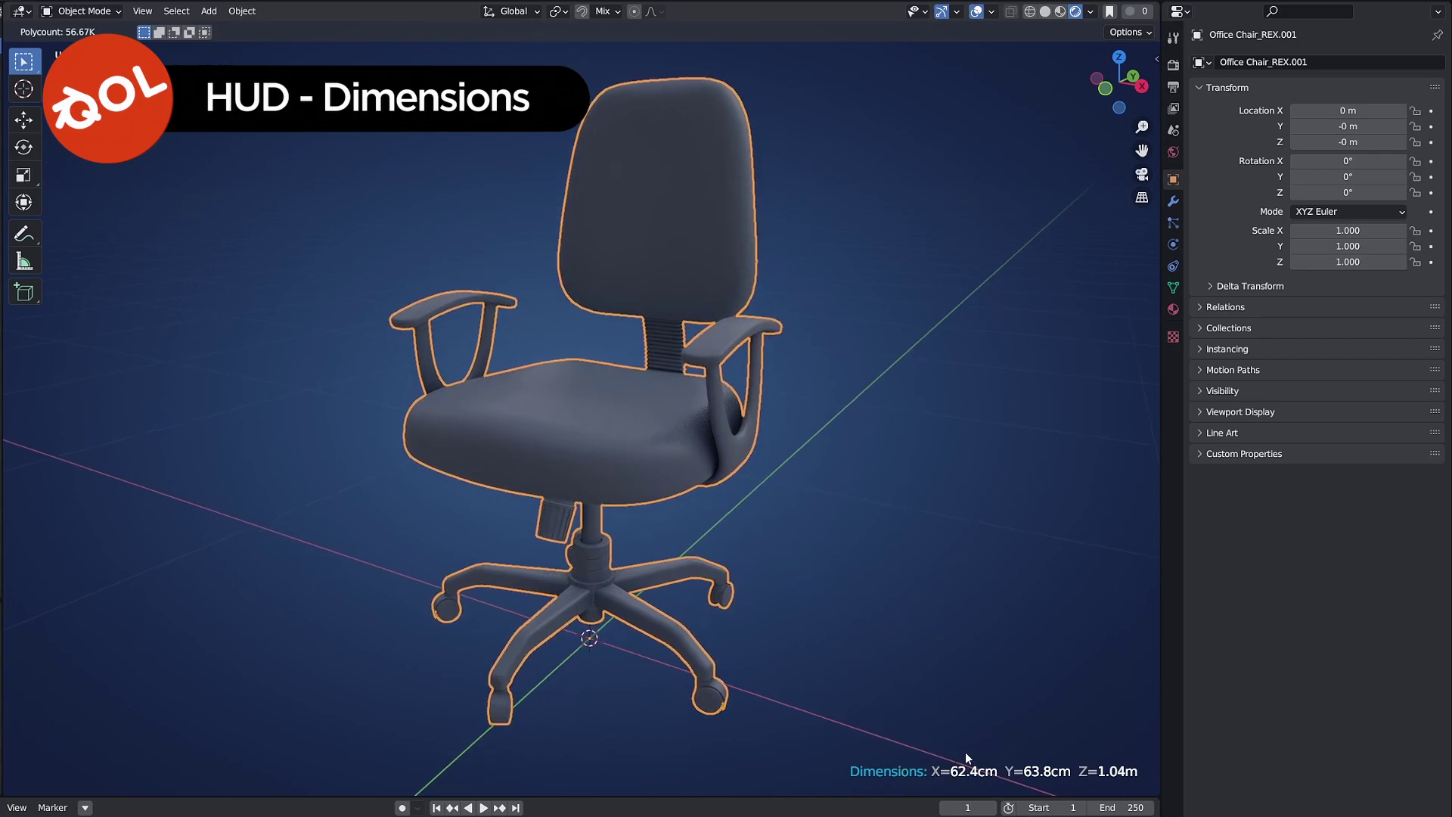
left_click(869, 567)
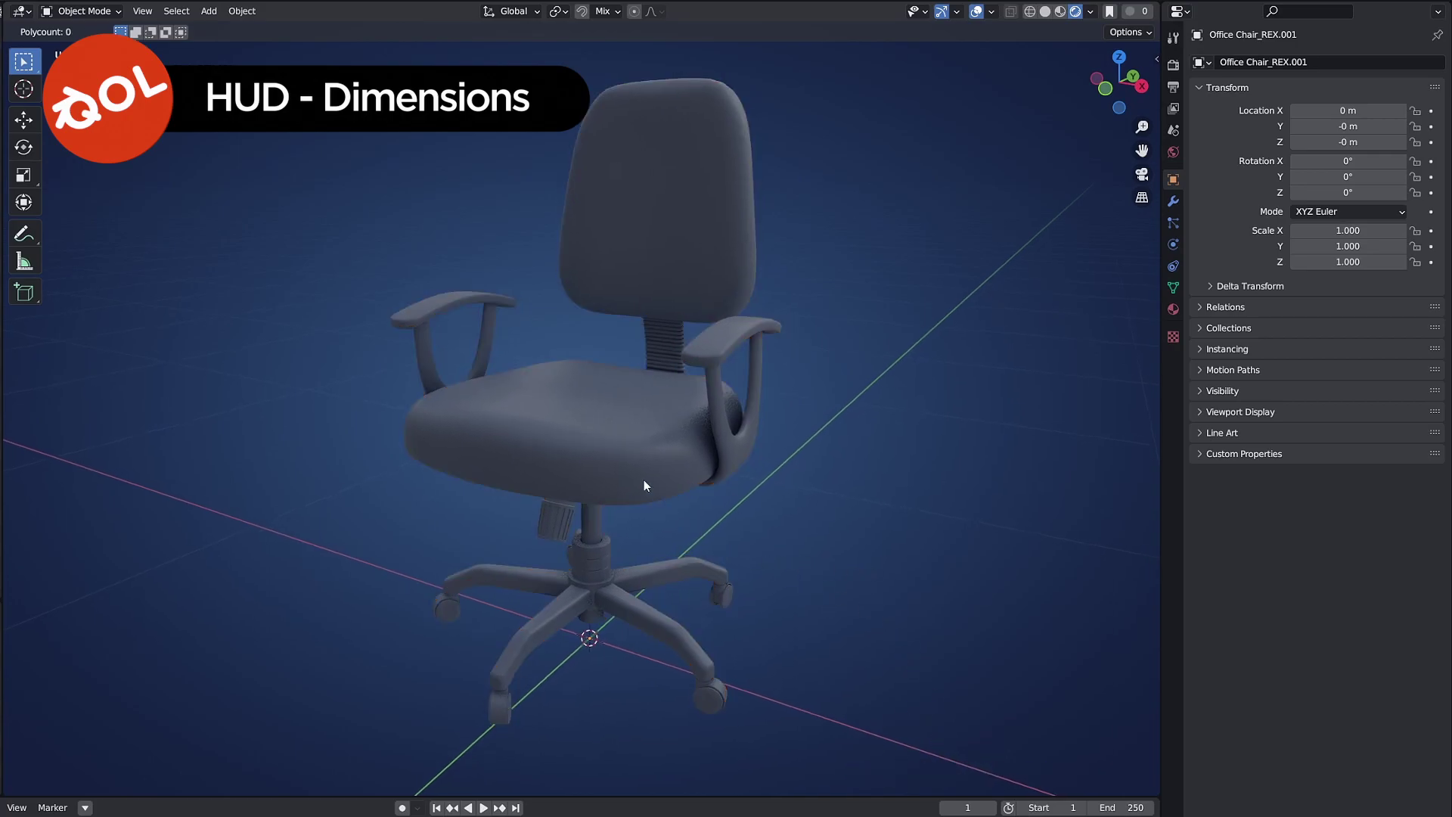
left_click(622, 449)
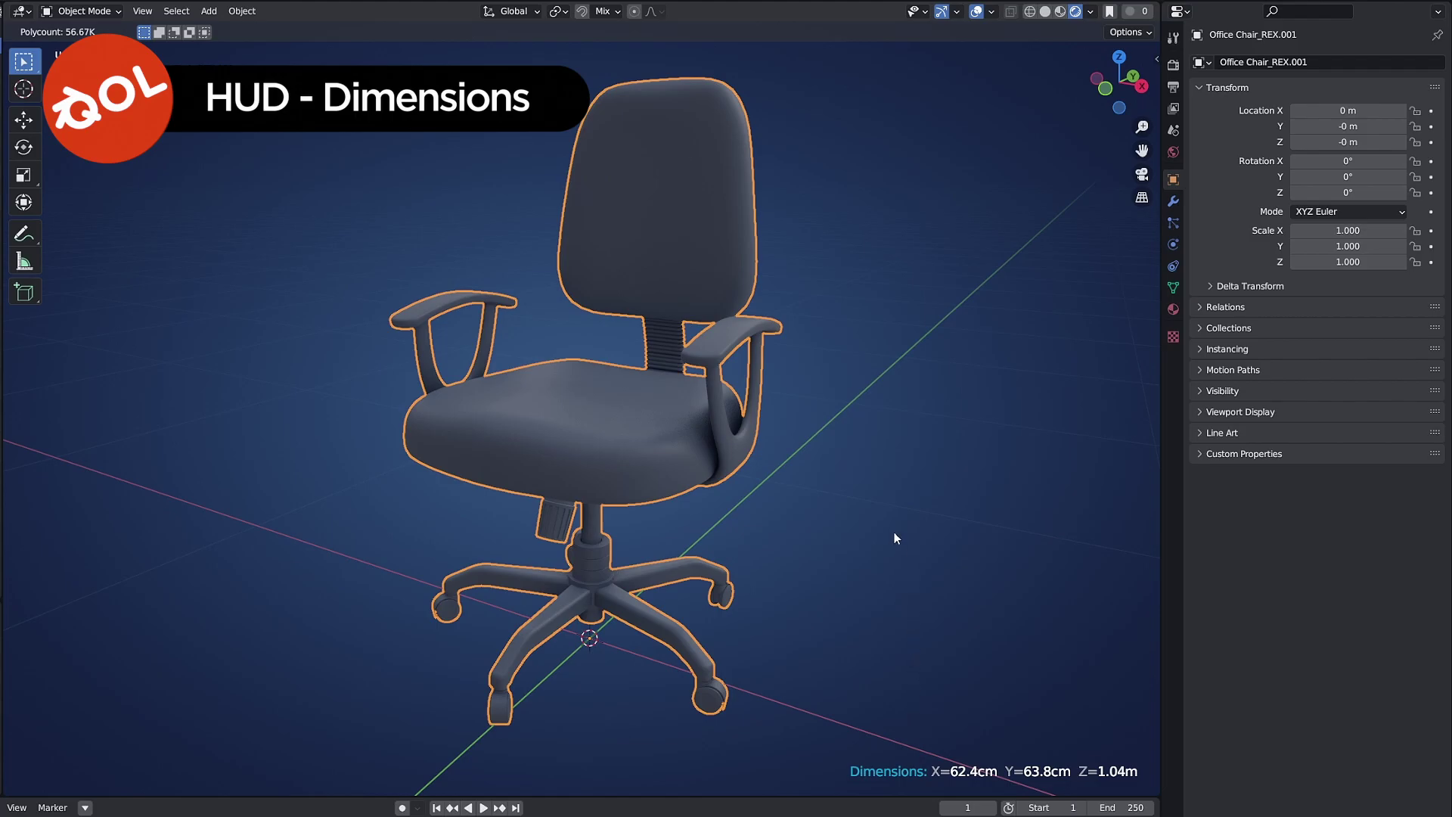
key("n")
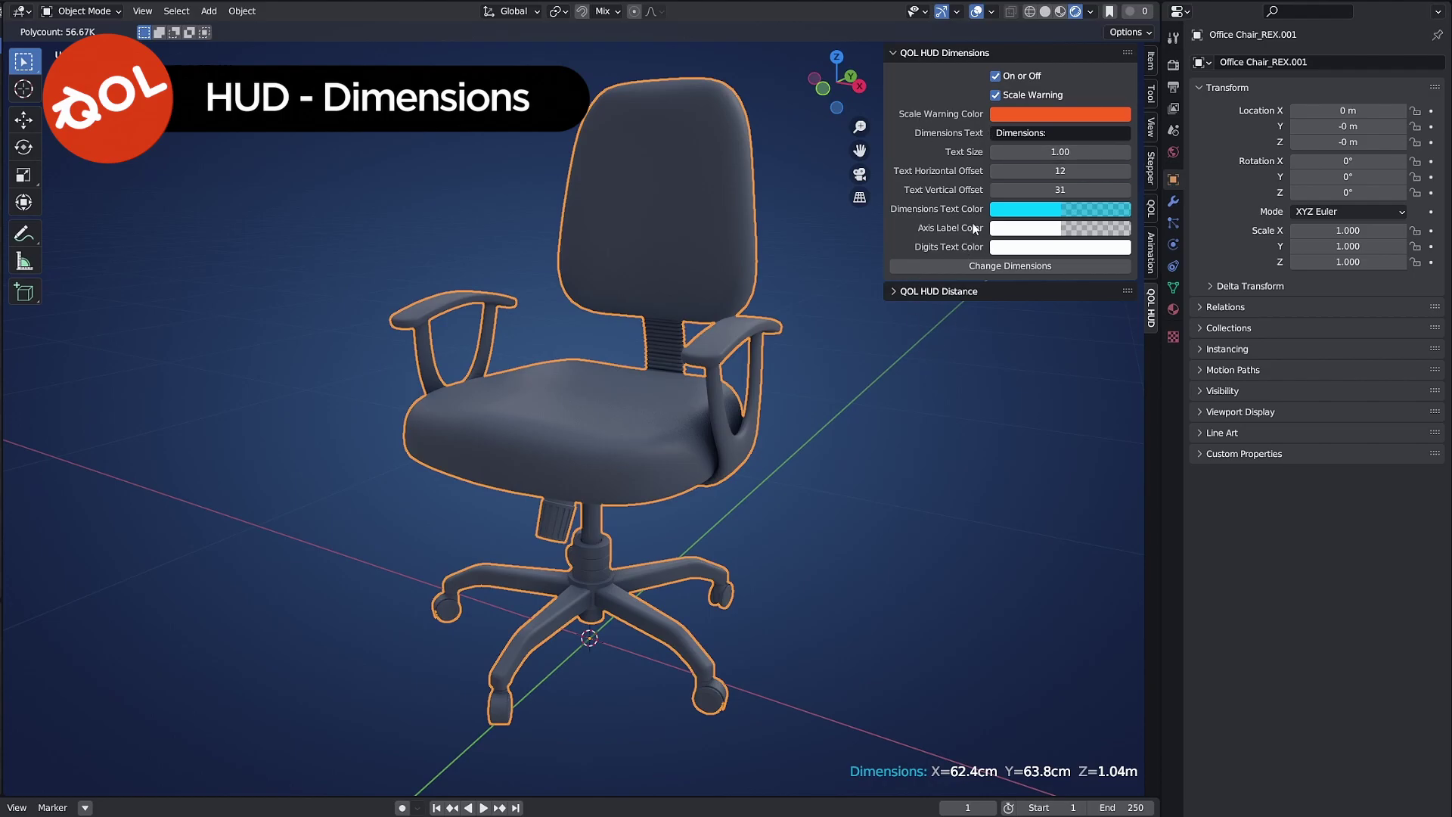
- Raise the overlay Text Size to 2.35, deselect the chair, and hide the sidebar
left_click_drag(1017, 154, 1069, 171)
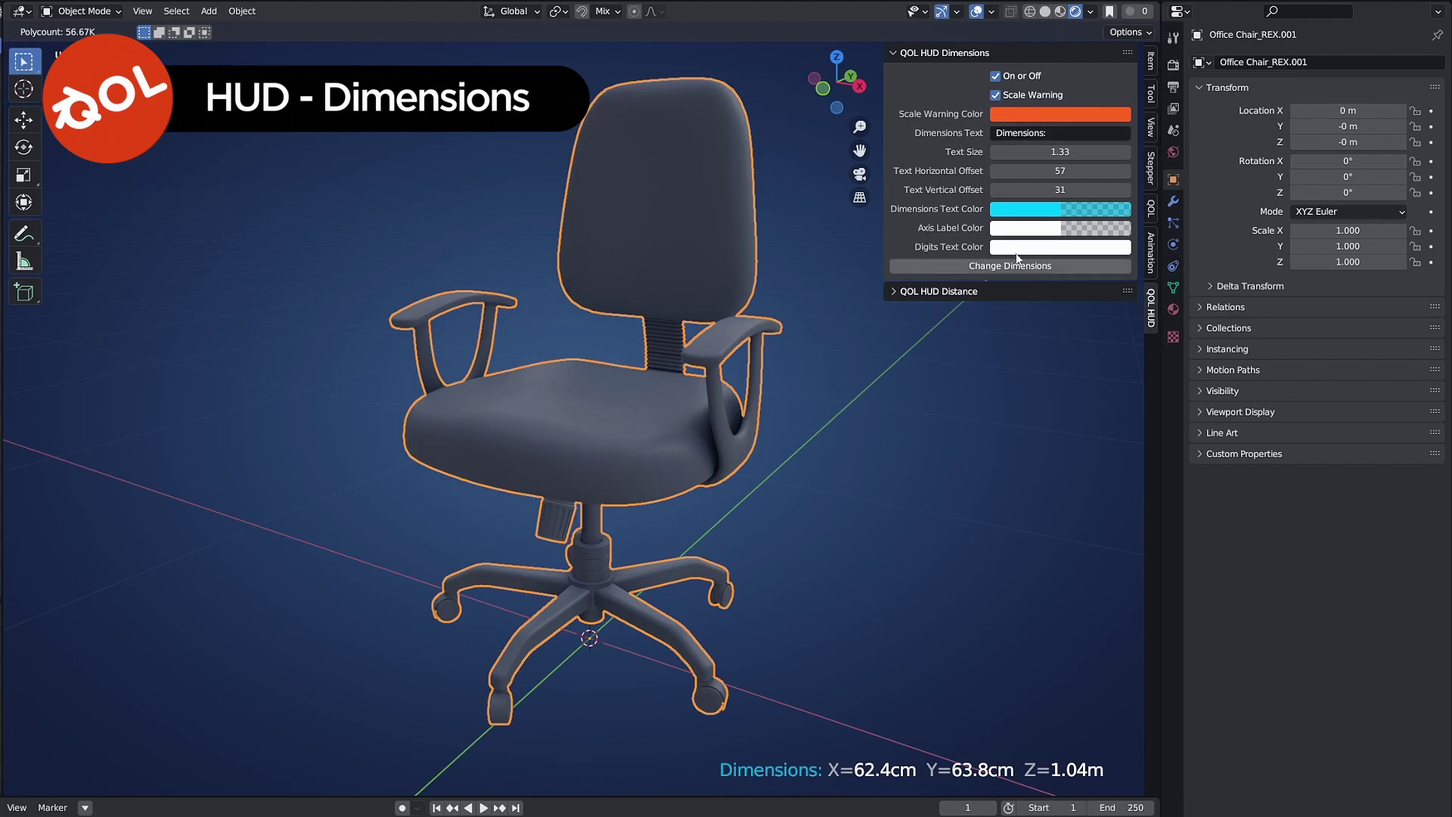
left_click_drag(1023, 154, 1090, 154)
left_click(829, 431)
mouse_move(832, 405)
middle_mouse_down()
mouse_move(860, 405)
mouse_move(854, 392)
mouse_move(807, 396)
mouse_move(857, 409)
middle_mouse_up()
key("n")
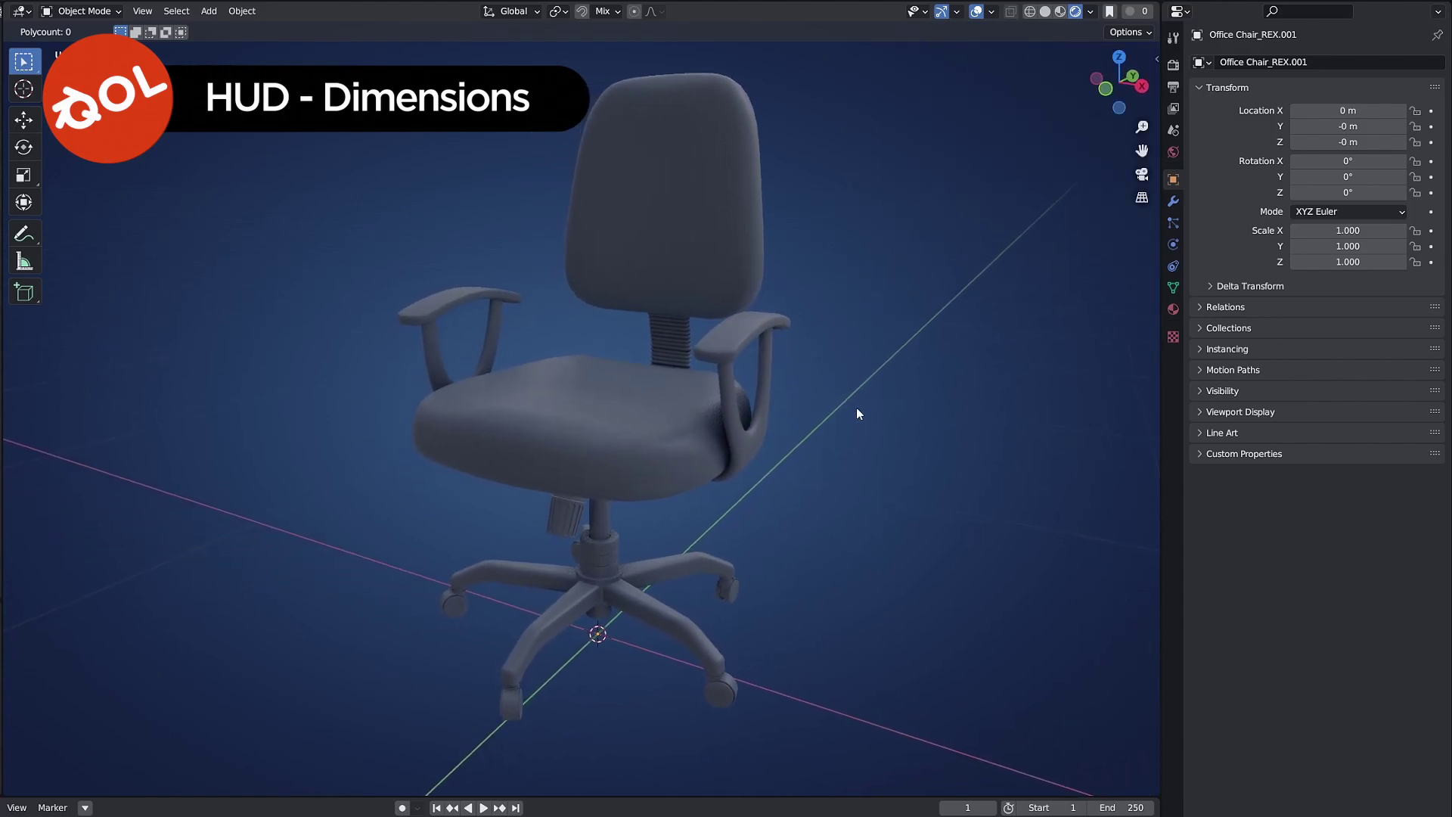
- Select the chair to show its enlarged readout and begin scaling it along X
left_click(635, 389)
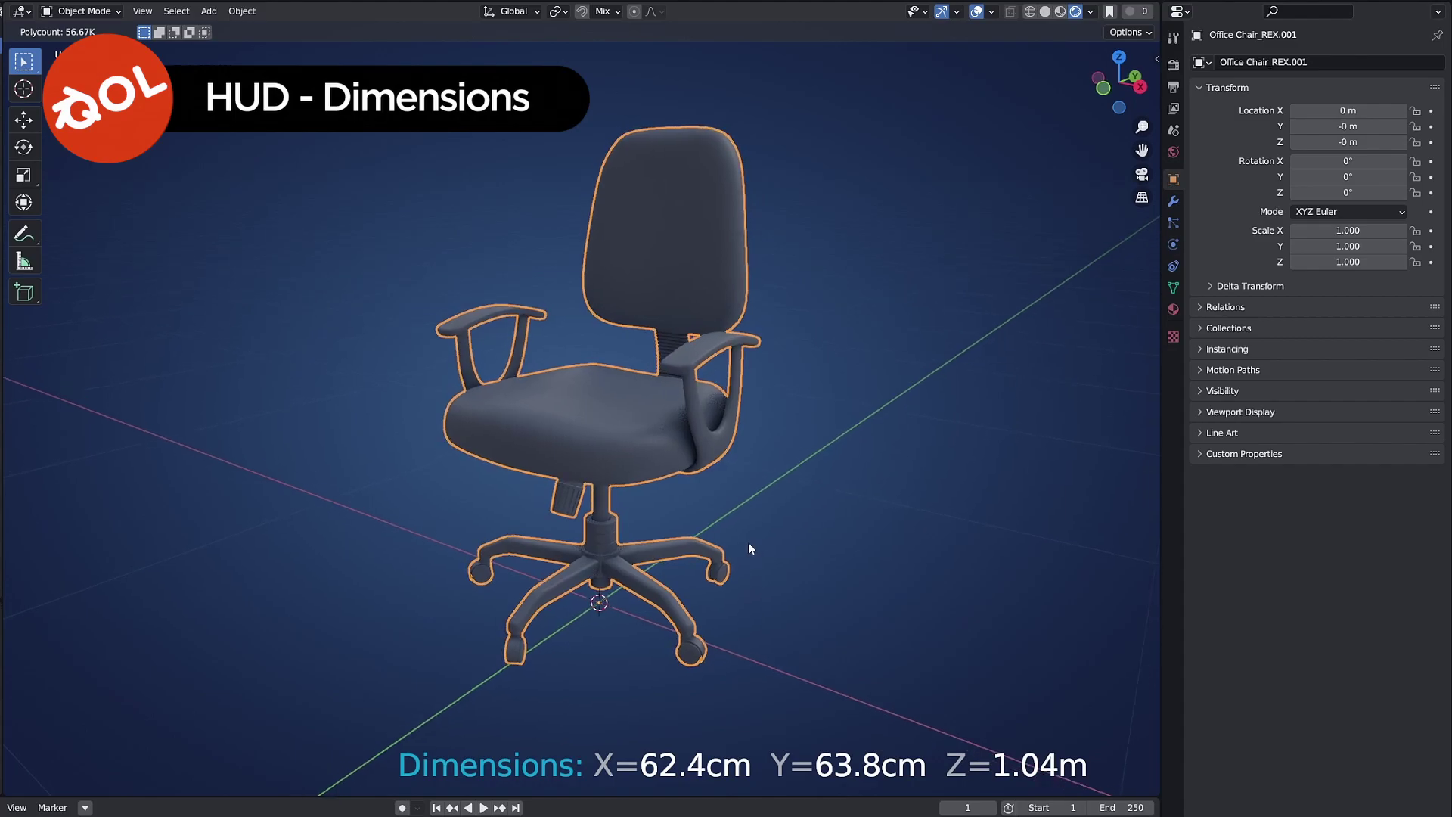
key("s")
key("x")
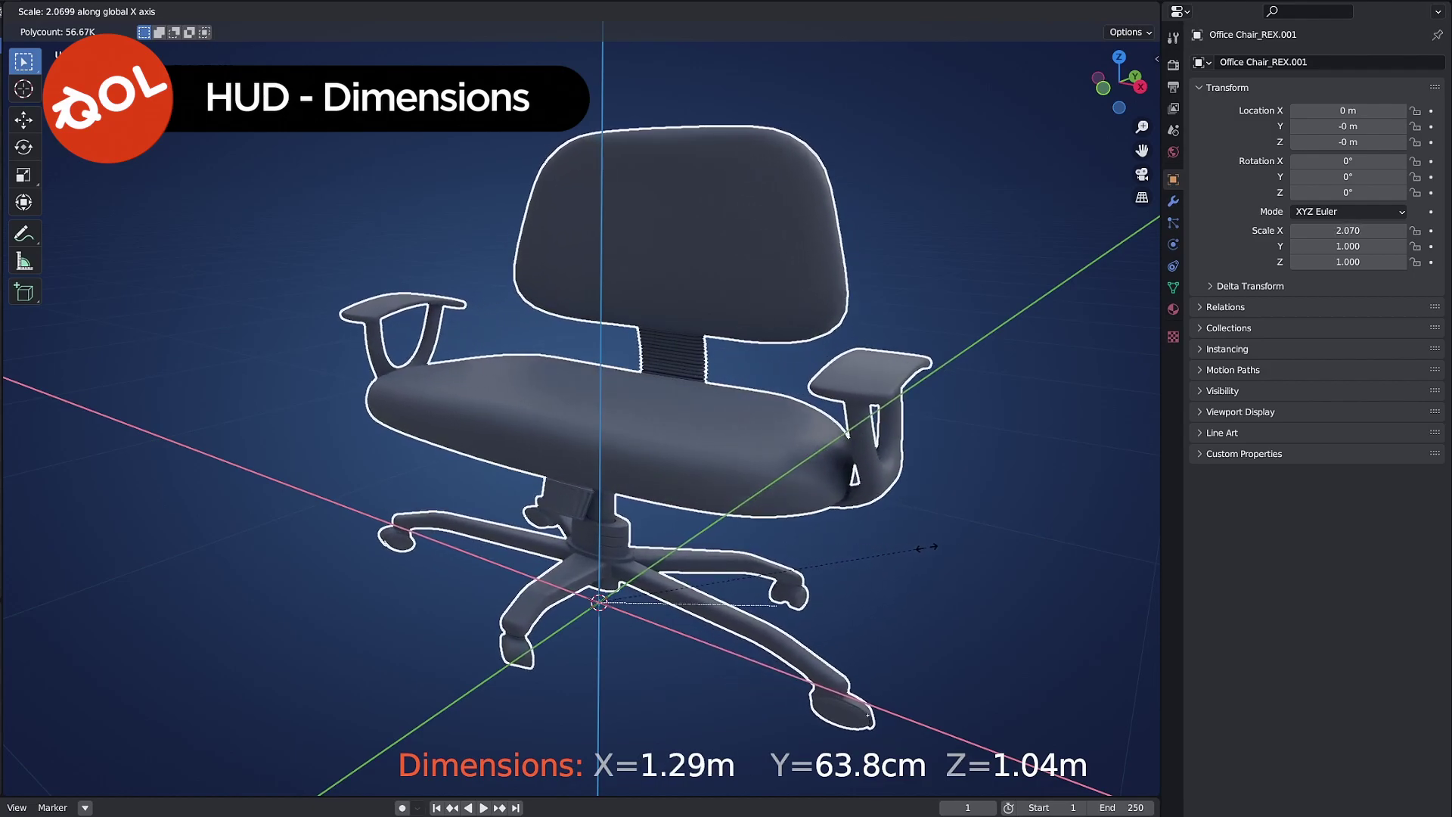
- Confirm the chair's X scale at 0.906 (56.6cm wide) and orbit to inspect the red label
left_click(745, 617)
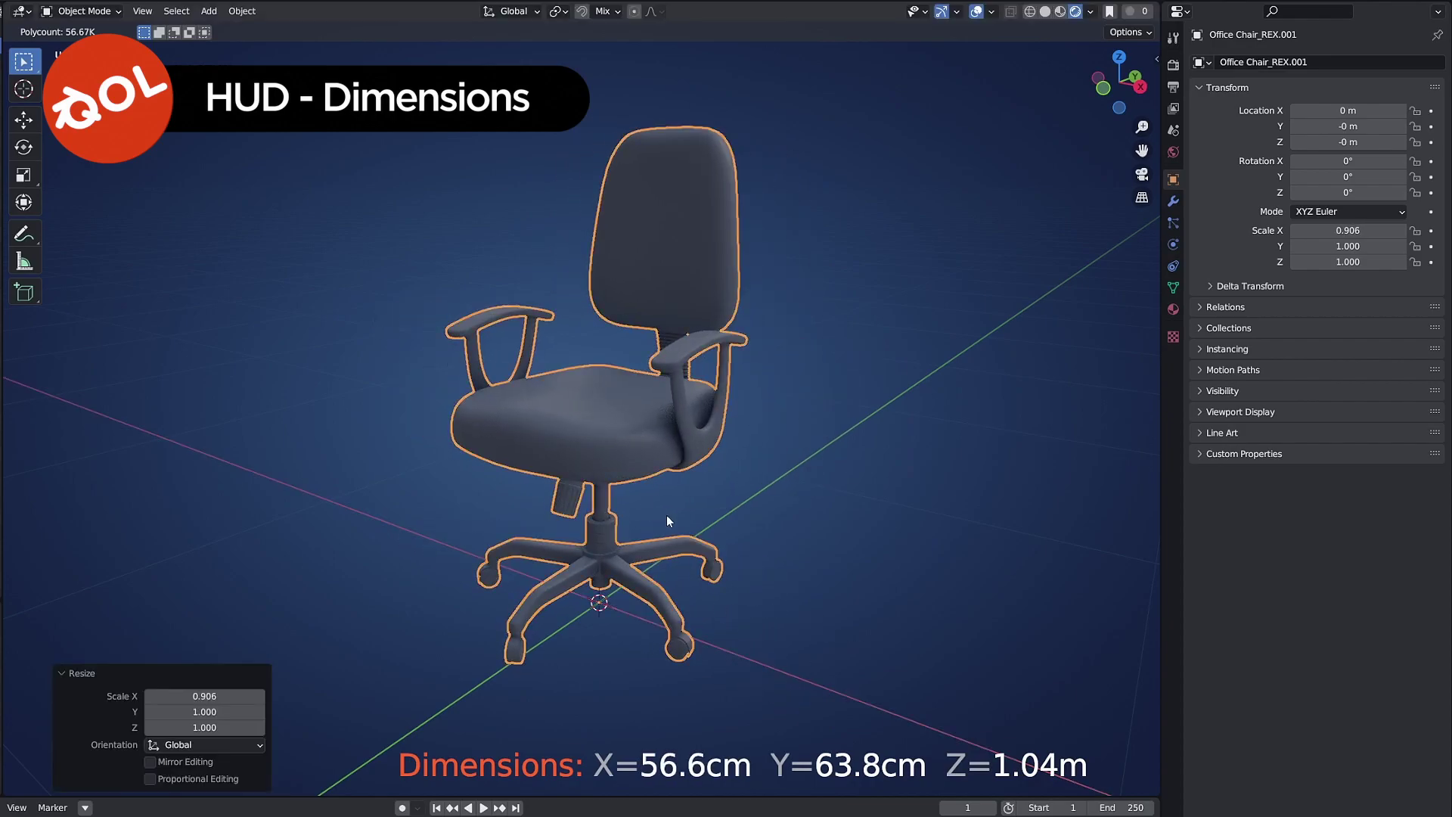
middle_click_drag(692, 496, 733, 495)
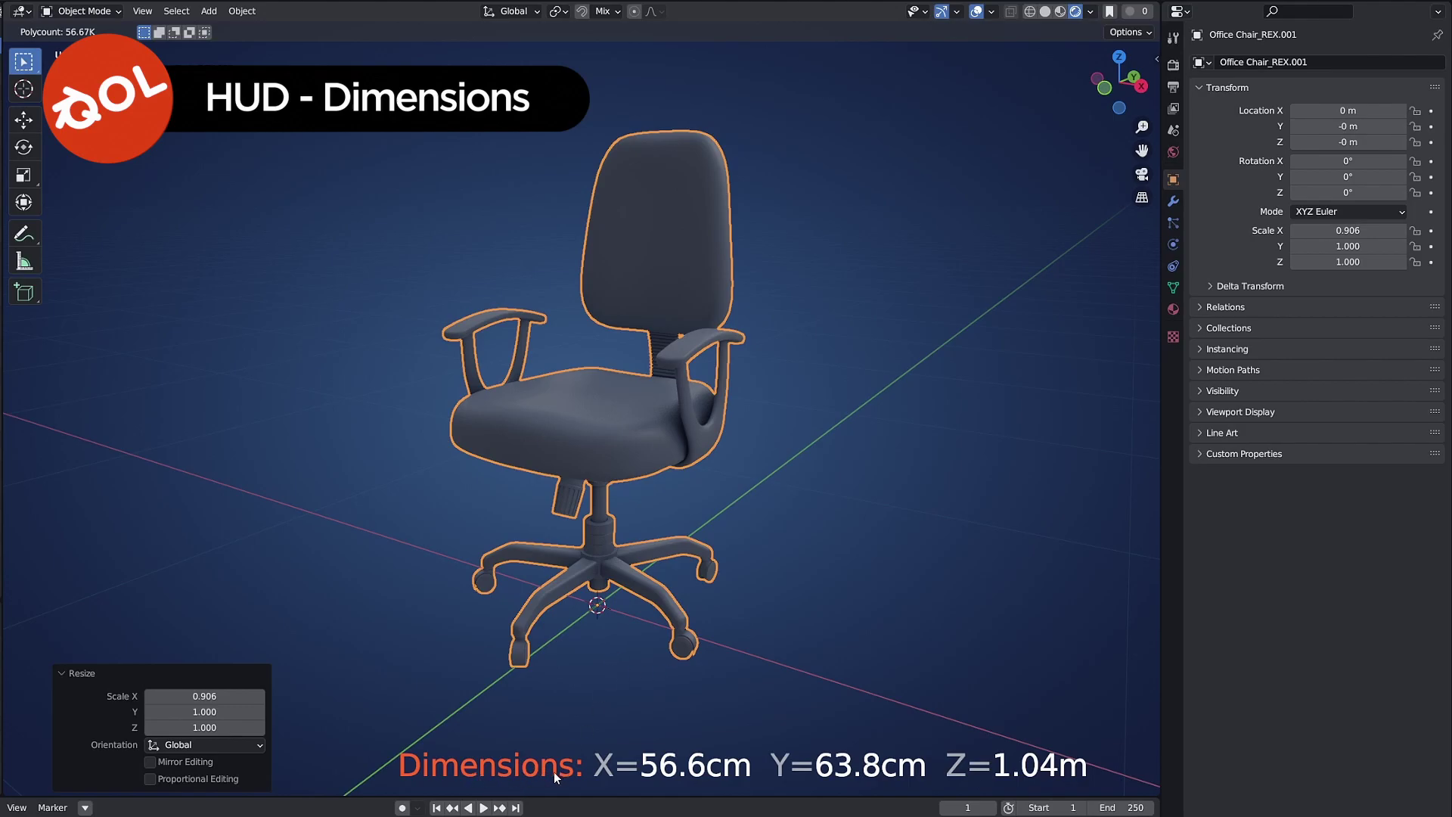
mouse_move(655, 632)
middle_mouse_down()
mouse_move(729, 642)
mouse_move(720, 628)
middle_mouse_up()
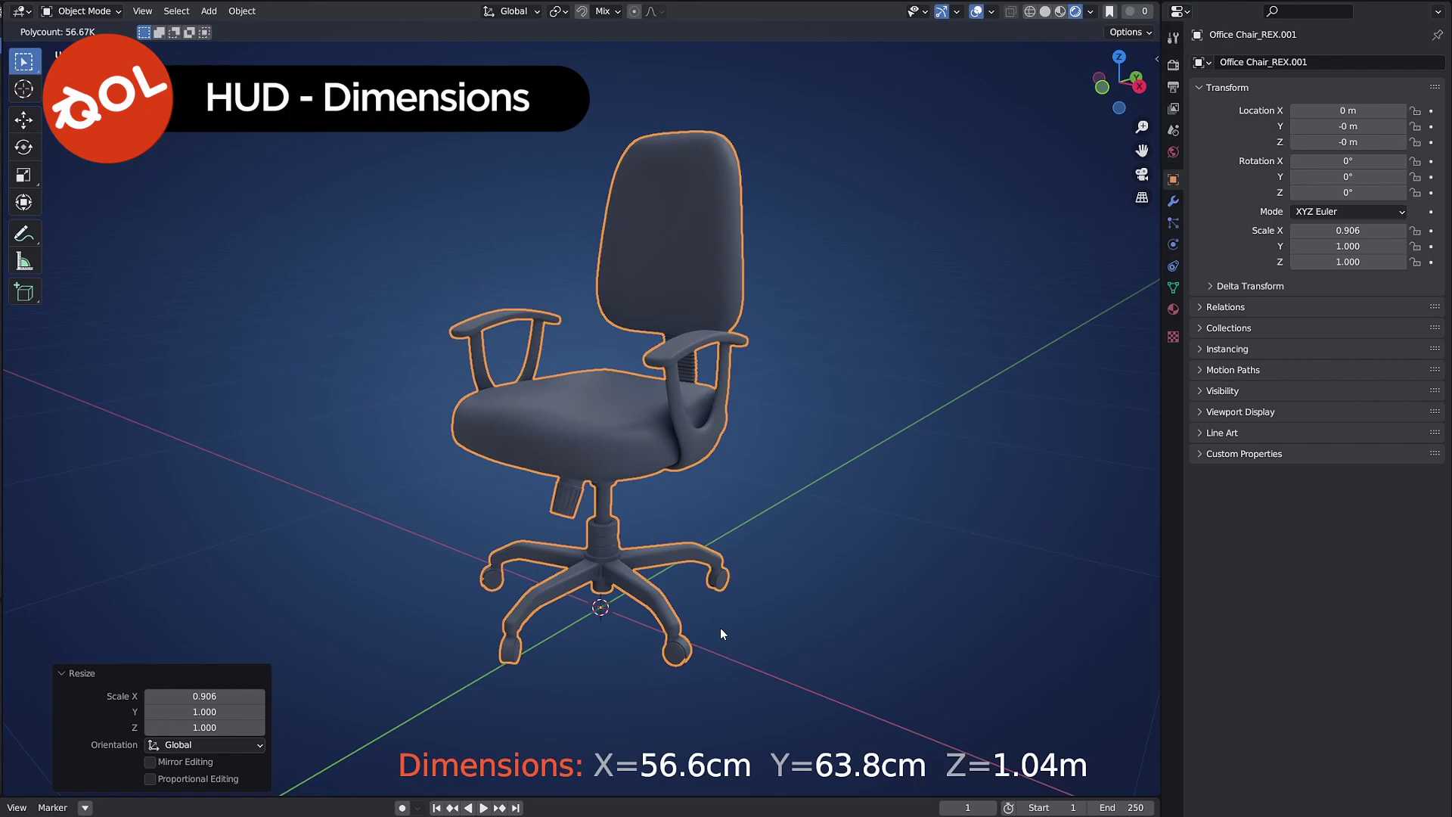
middle_click_drag(657, 495, 772, 462)
- Toggle the QOL HUD Scale Warning off and back on
key("n")
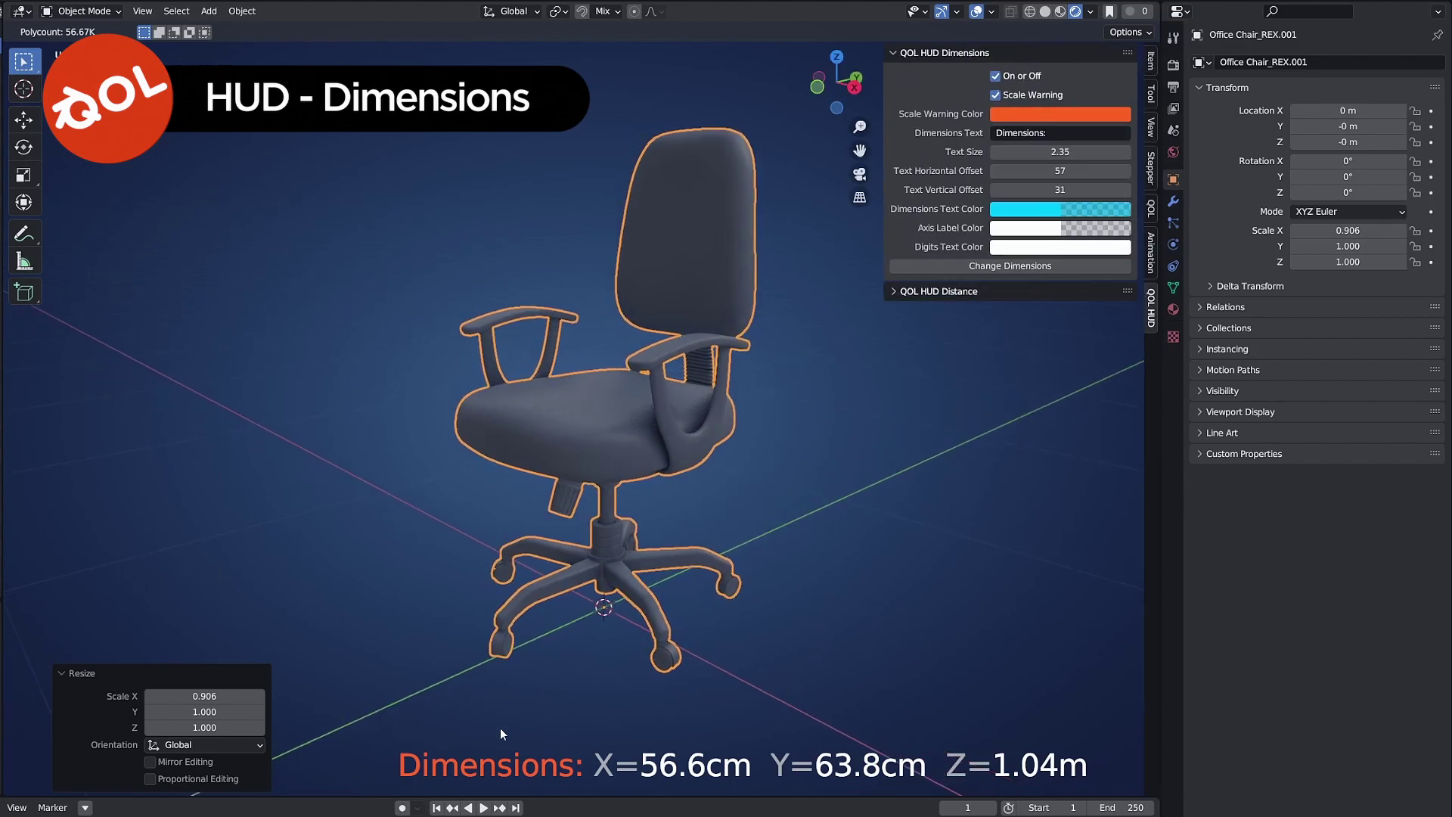
left_click(996, 95)
left_click(996, 95)
middle_click_drag(642, 533, 605, 530)
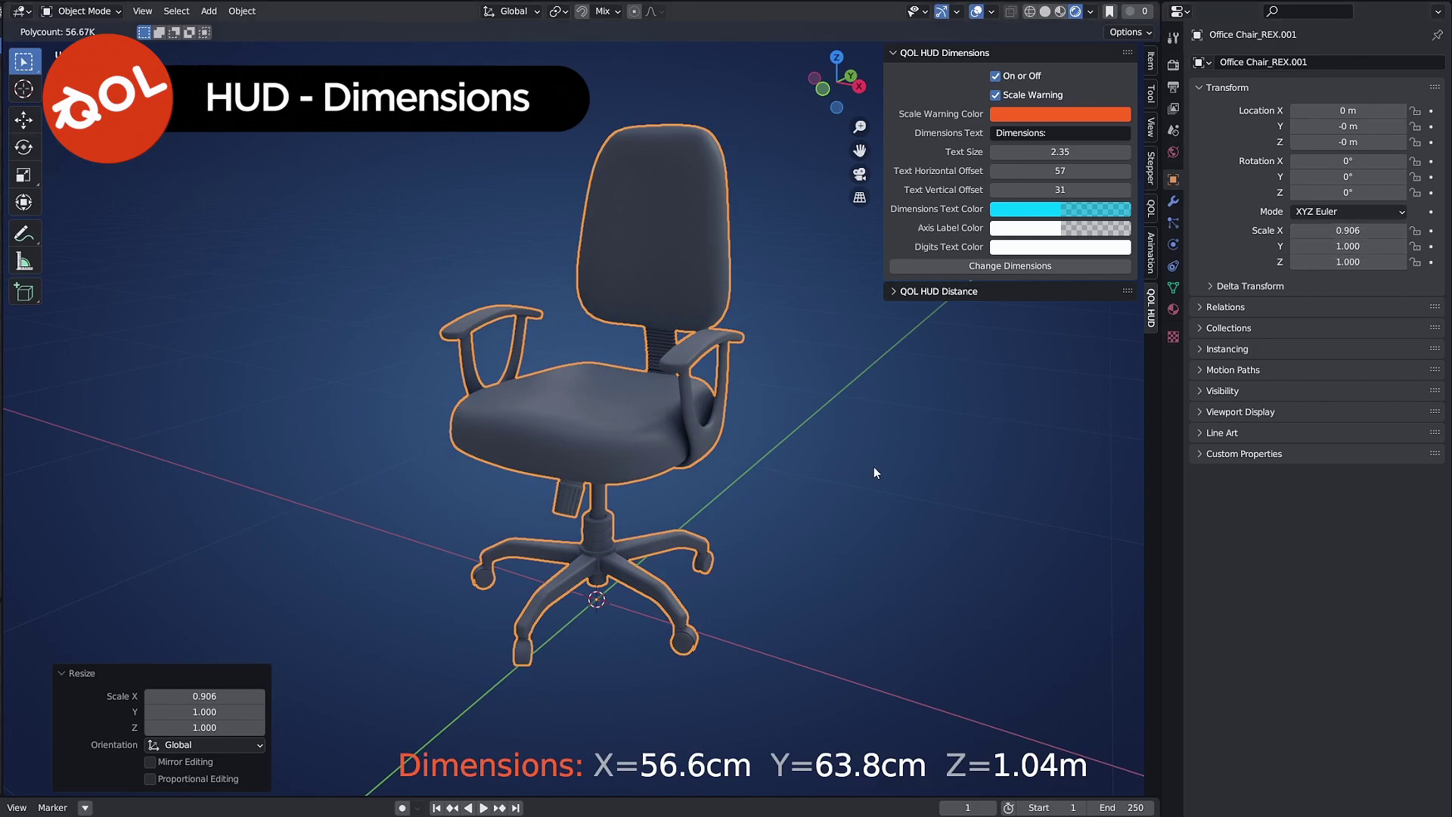
- Apply the chair's scale with Ctrl+A so it reads 1.000, then reselect it
key("ctrl+a")
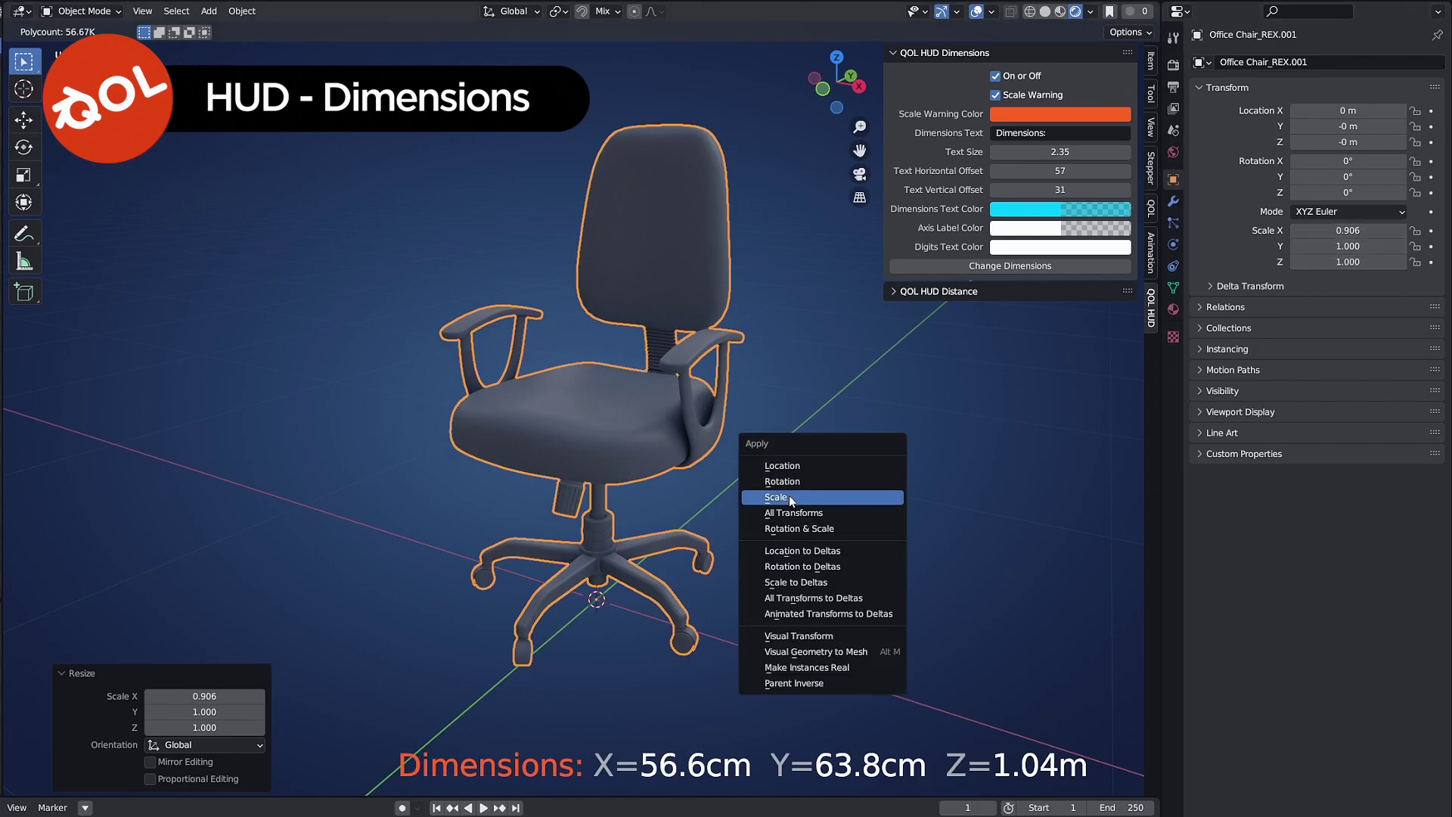
left_click(789, 496)
key("ctrl+a")
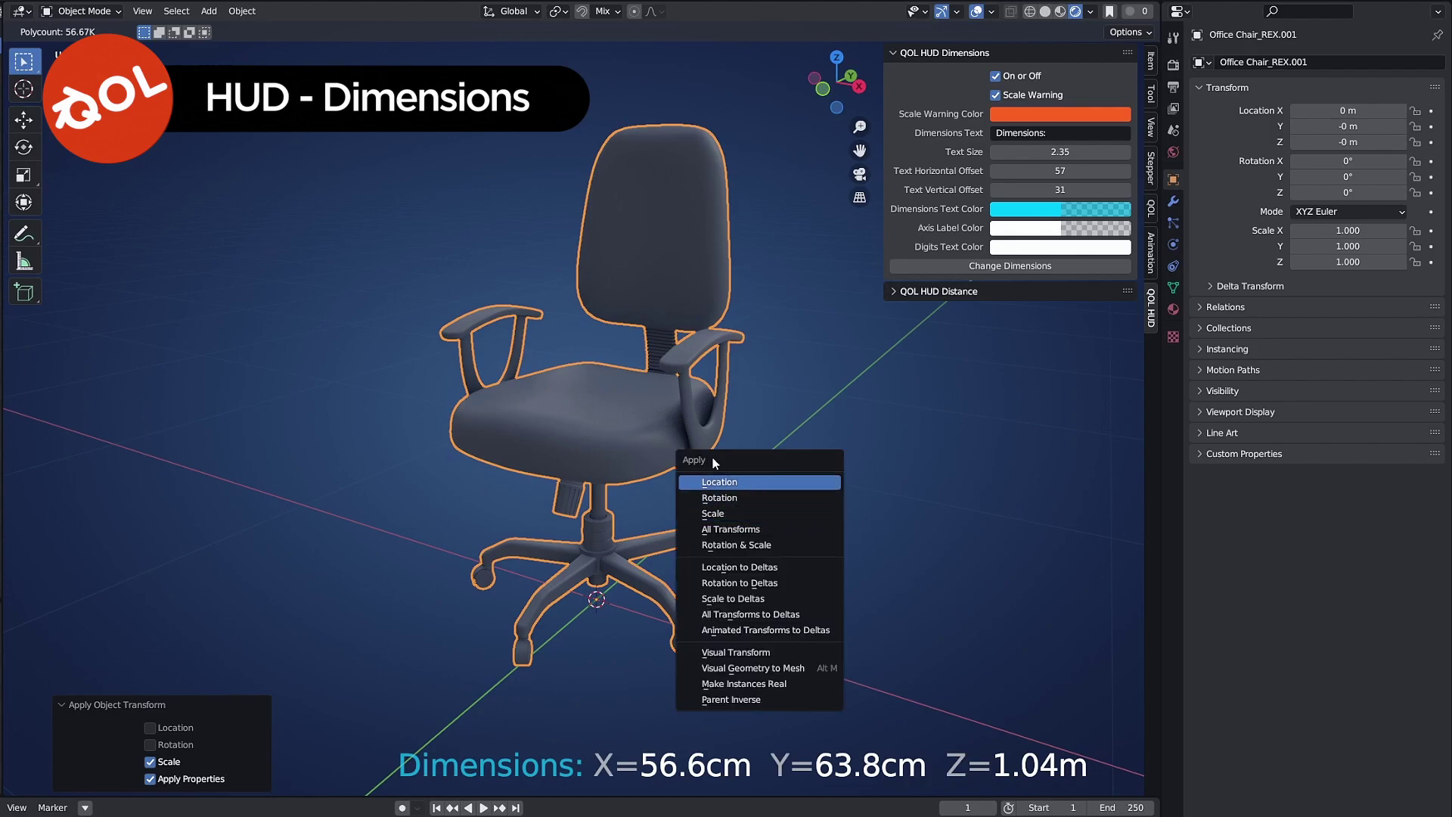
left_click(1001, 485)
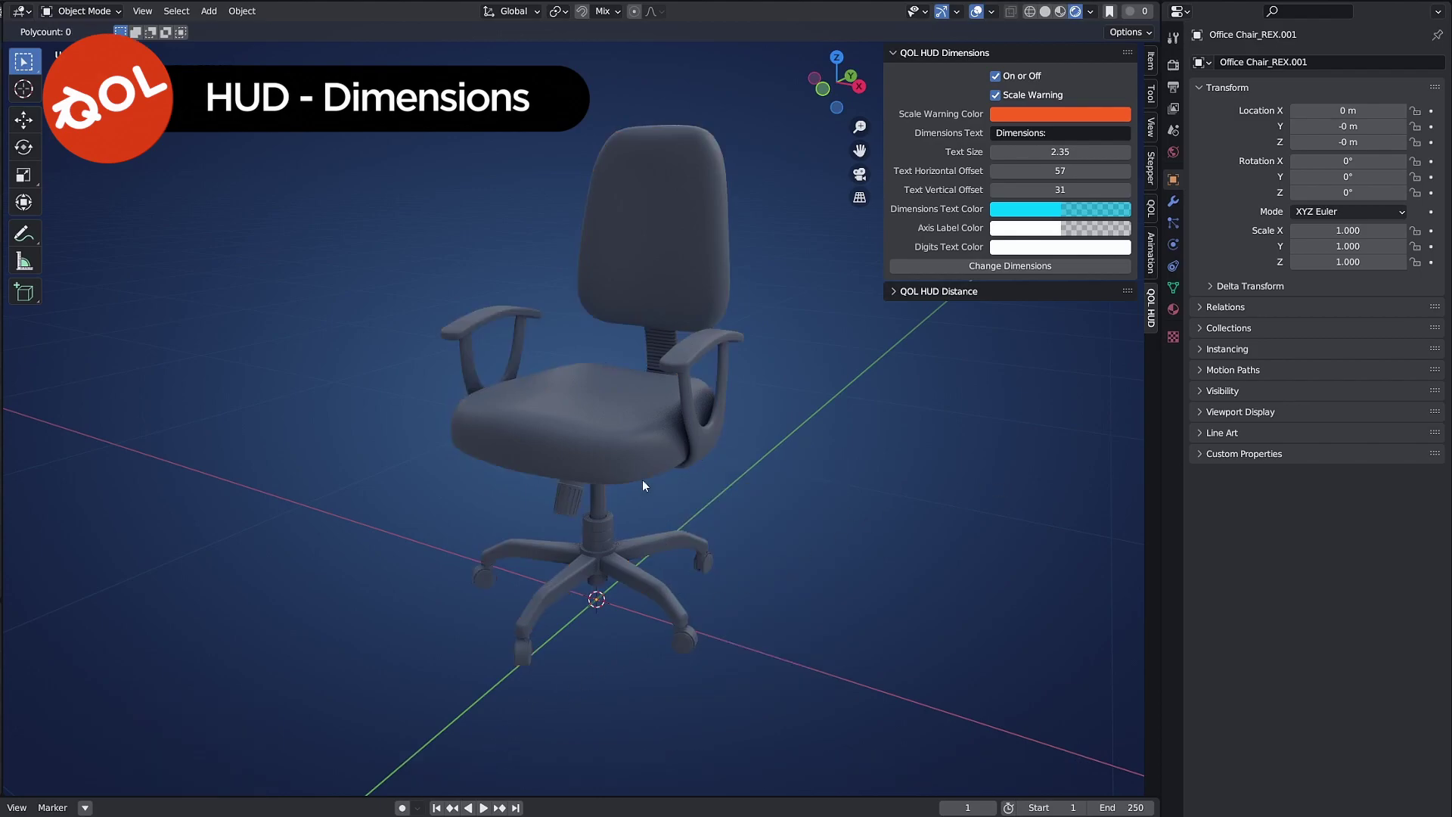
middle_click_drag(1021, 454, 756, 491)
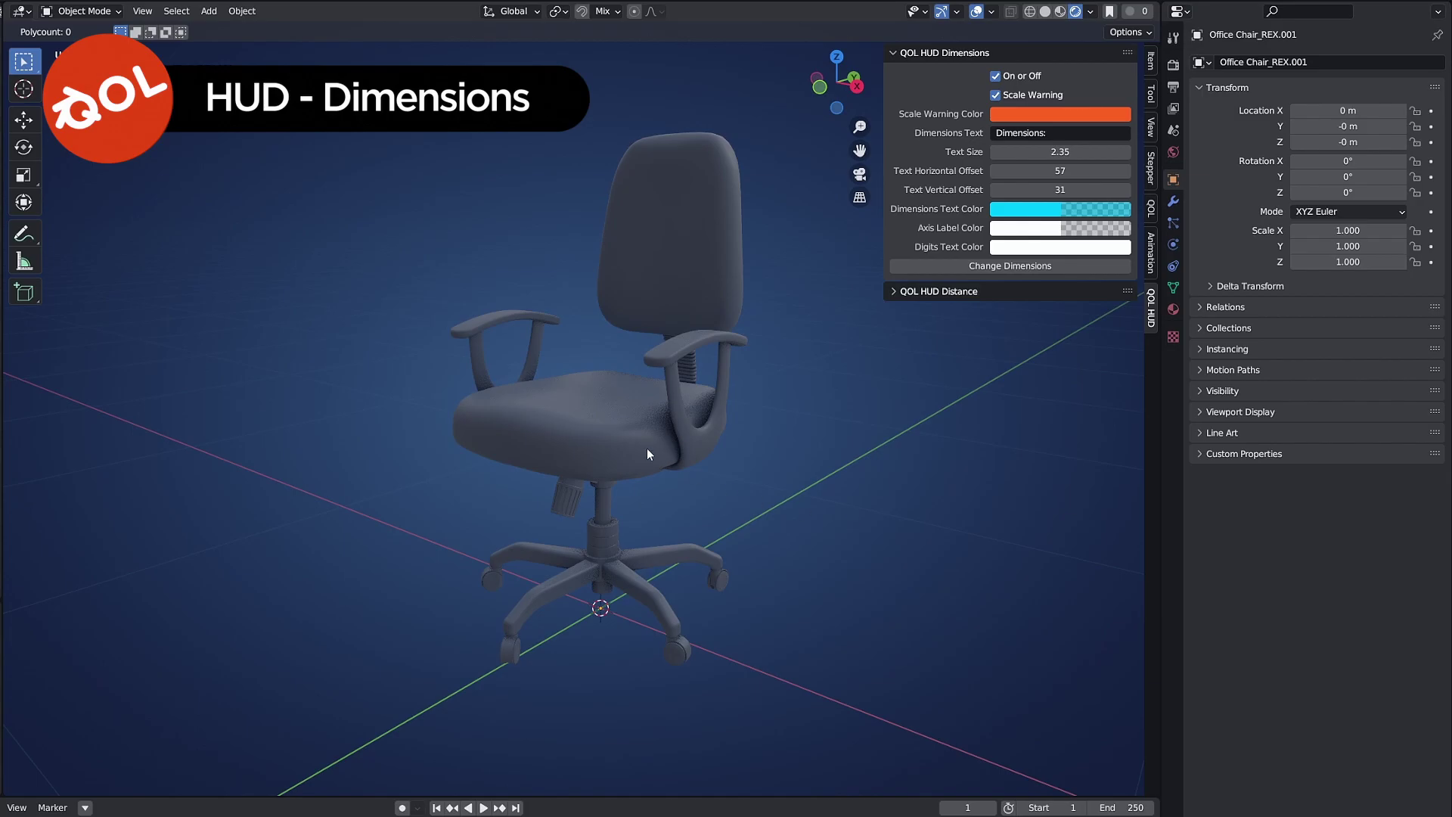
left_click(605, 446)
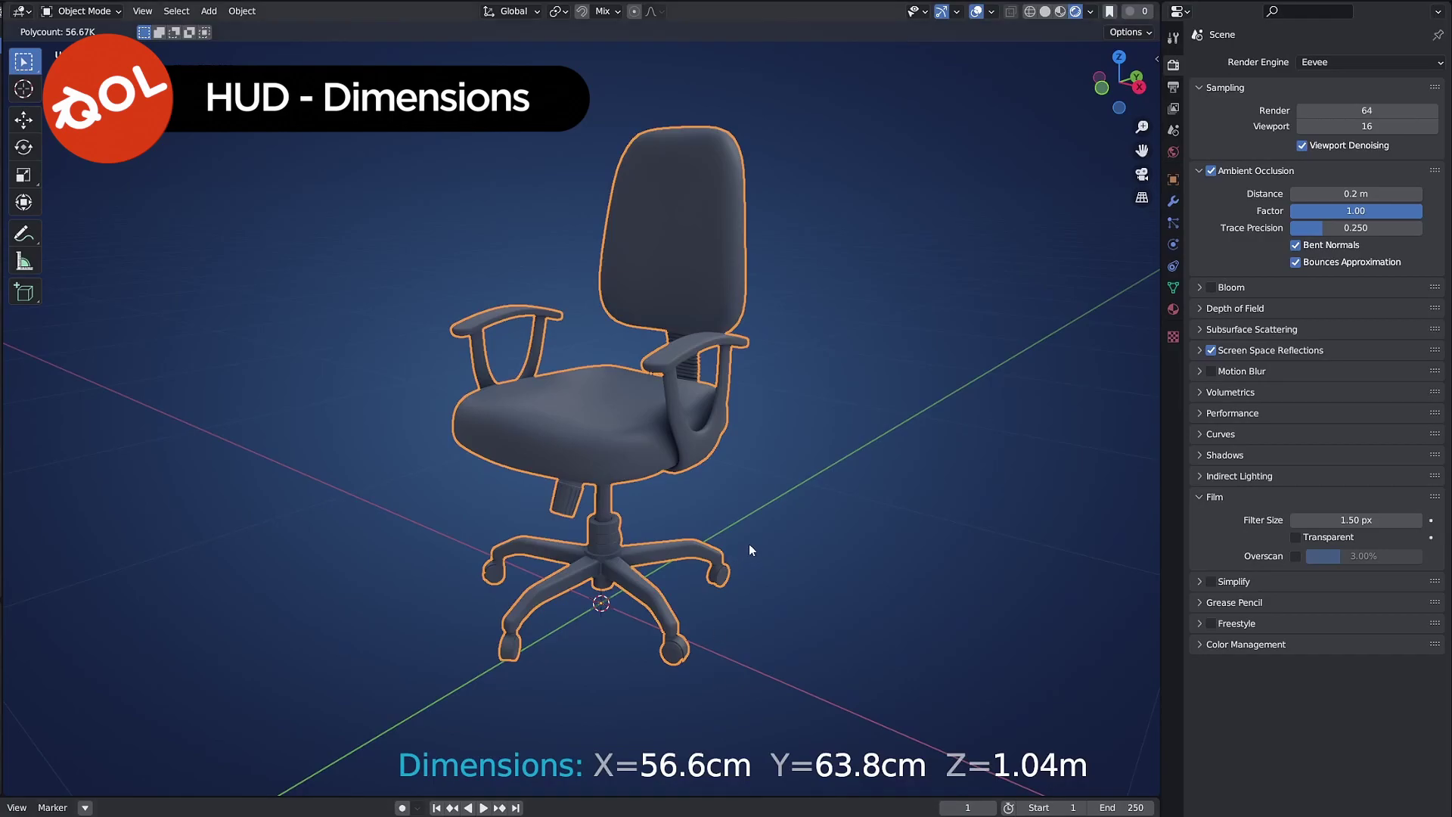
- Widen the chair's X dimension in the Item tab to 63.6cm, giving scale 1.124
middle_click_drag(829, 580, 818, 577)
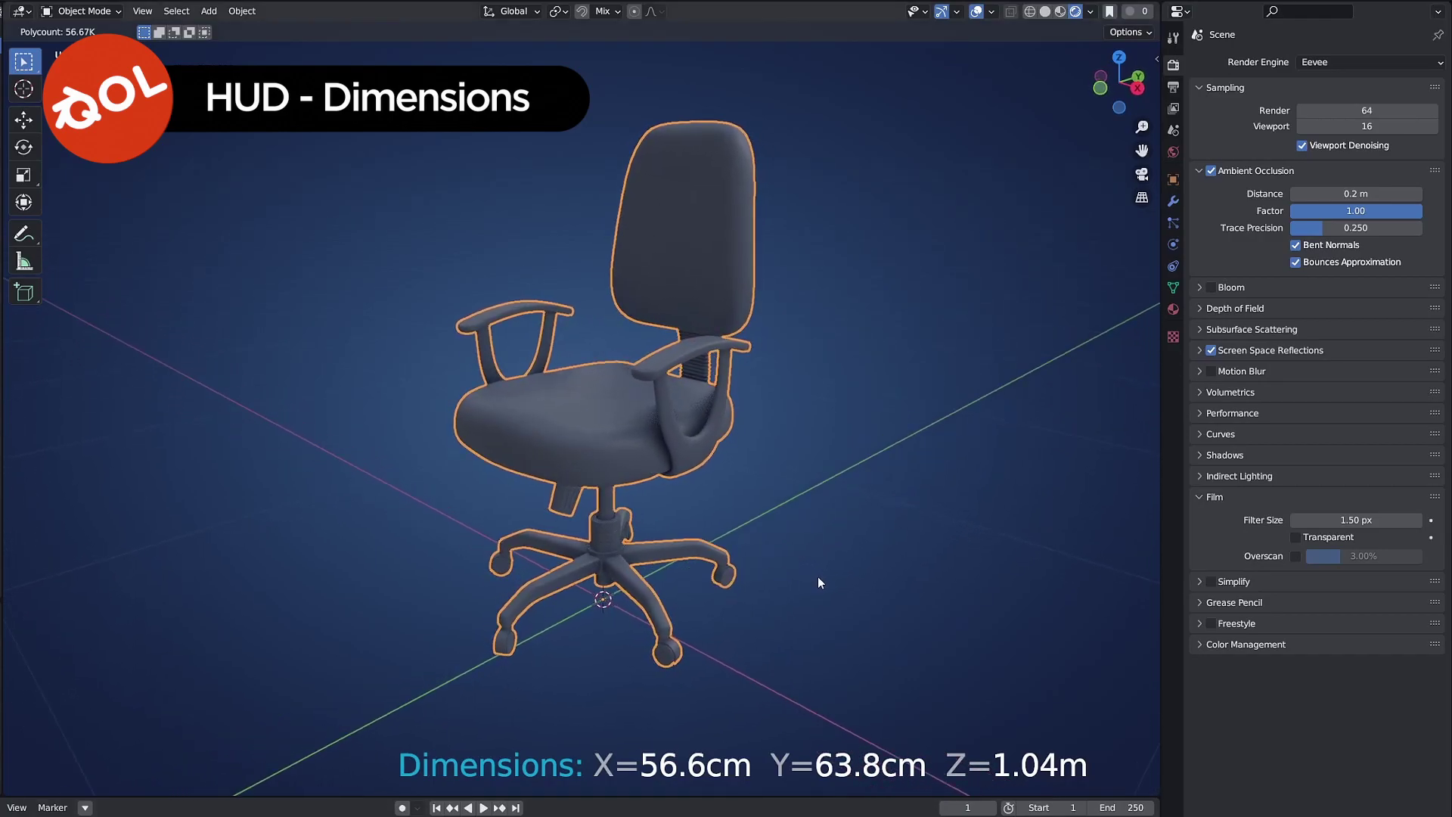
key("n")
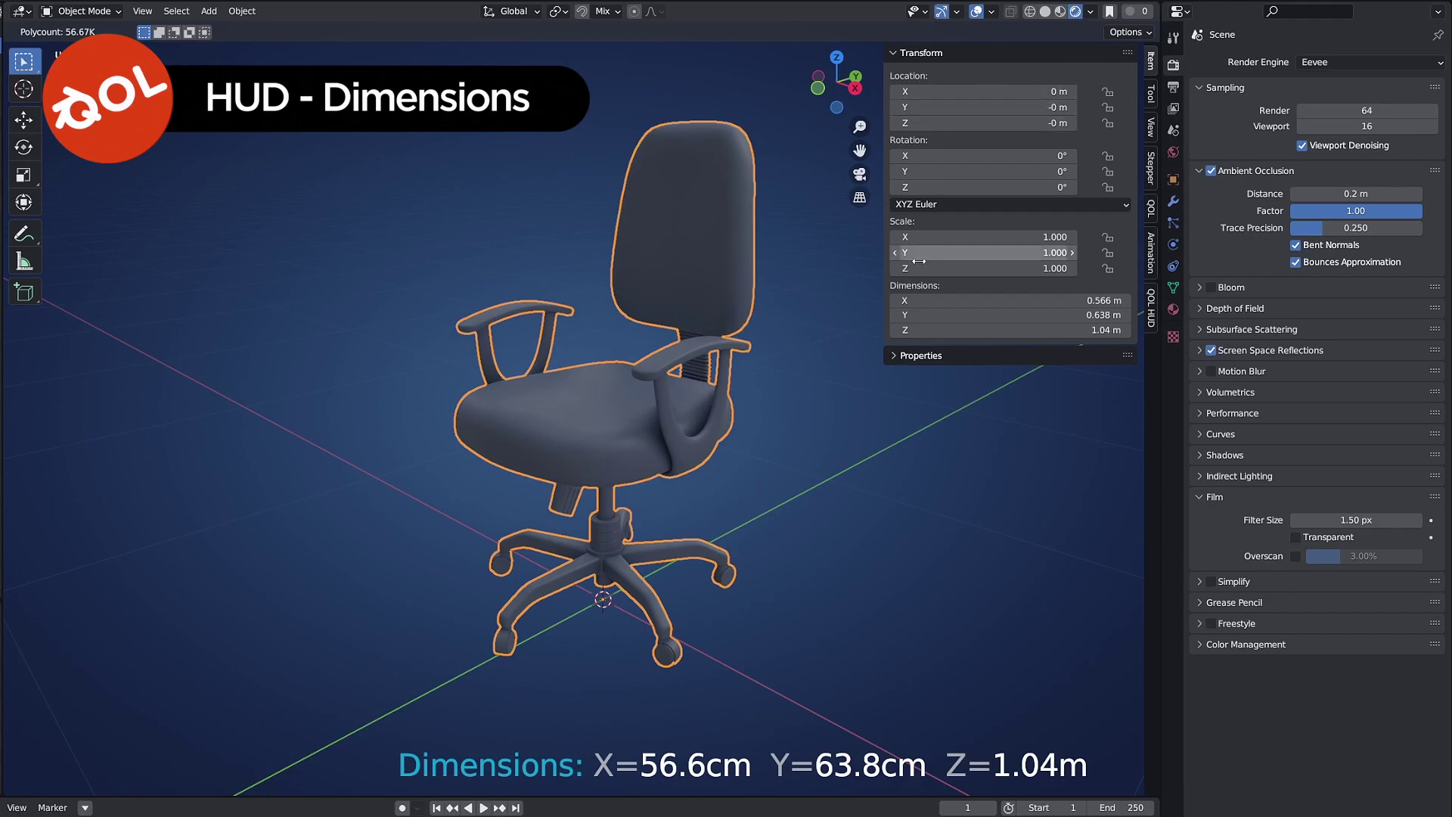
mouse_move(956, 300)
left_mouse_down()
mouse_move(1084, 300)
mouse_move(956, 297)
left_mouse_up()
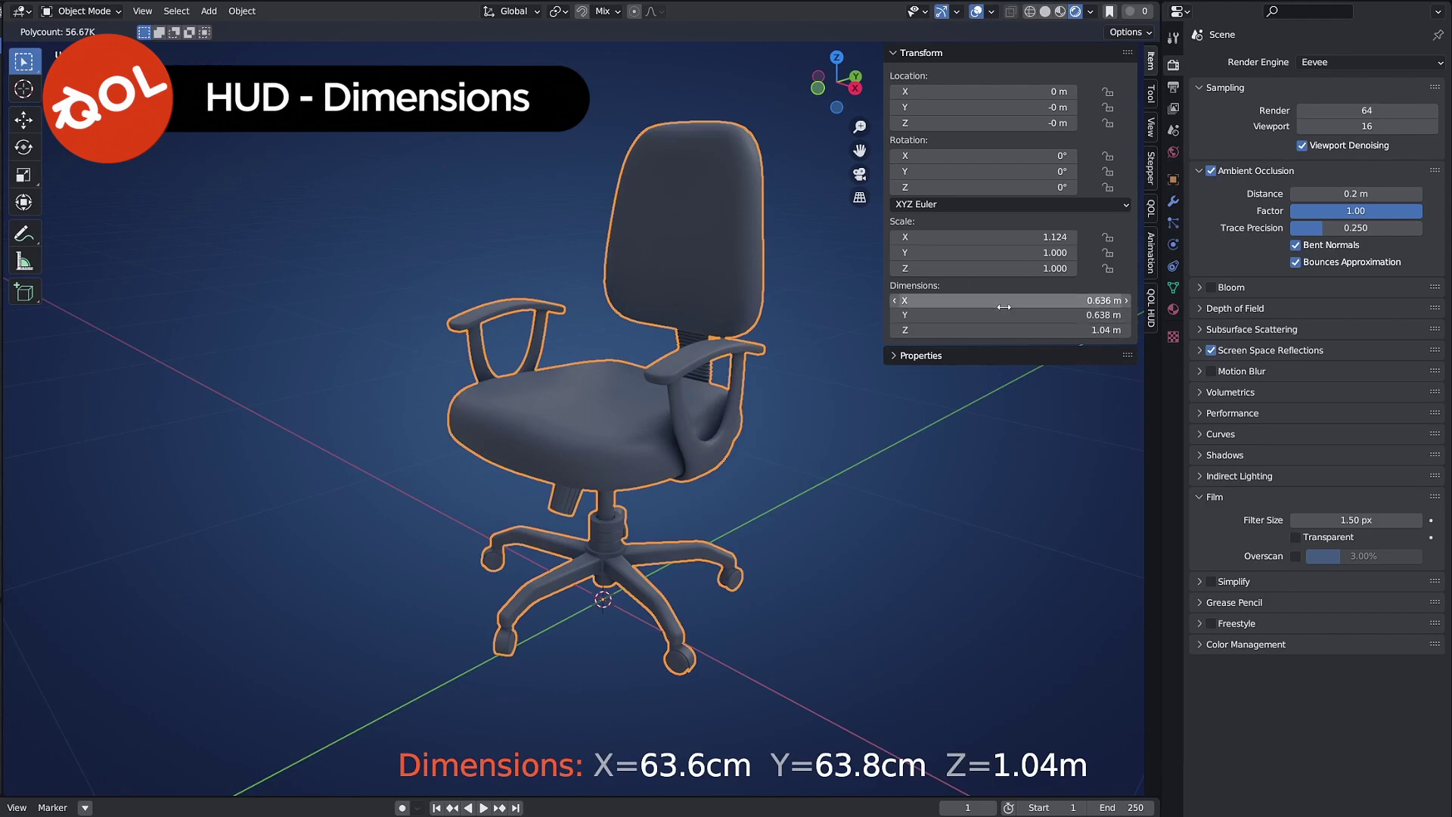
- Browse the Tool, Render, Output and View Layer property tabs, then deselect the chair
left_click(1176, 38)
left_click(1173, 66)
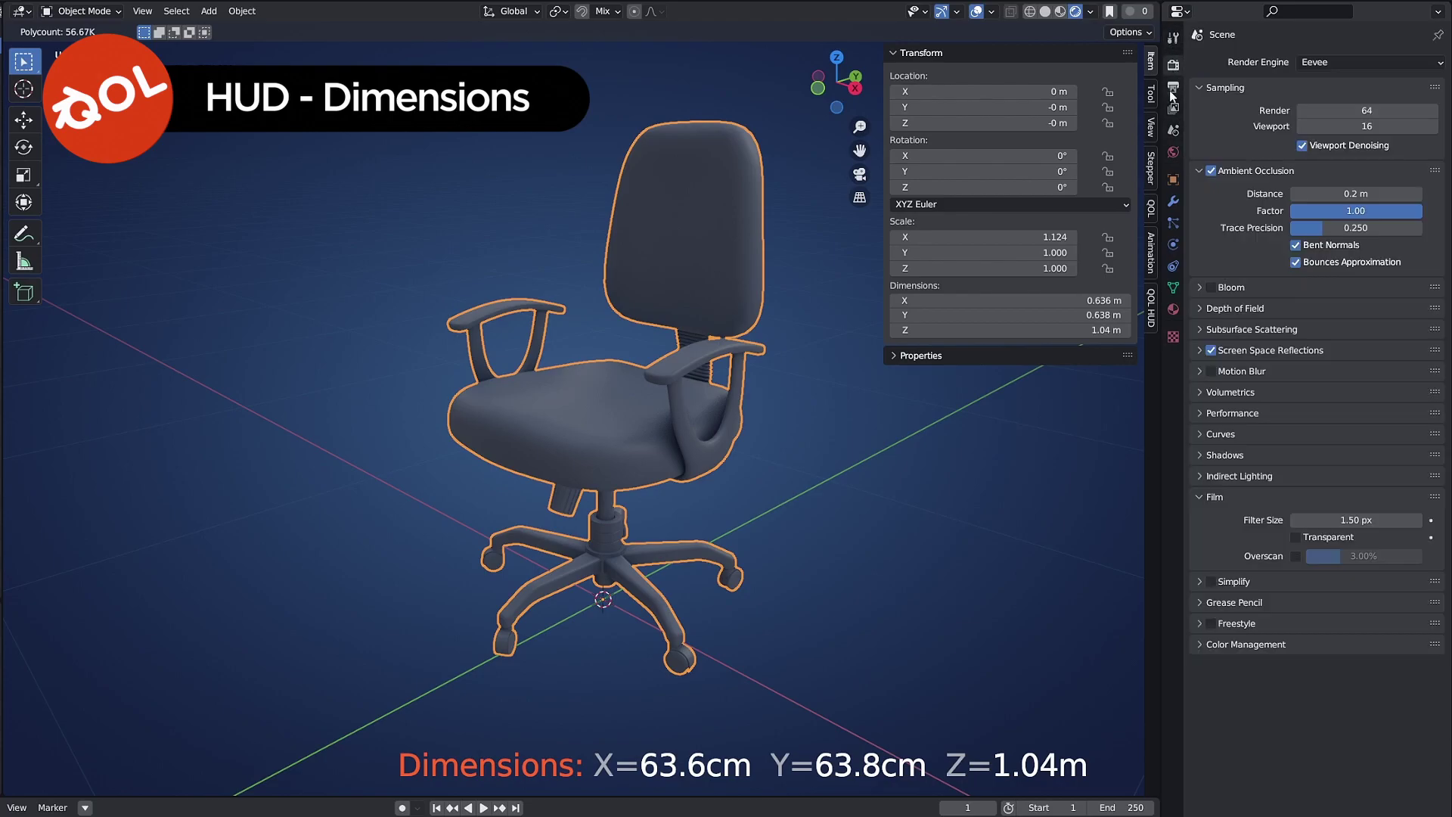
left_click(1172, 88)
left_click(1173, 108)
left_click(1173, 65)
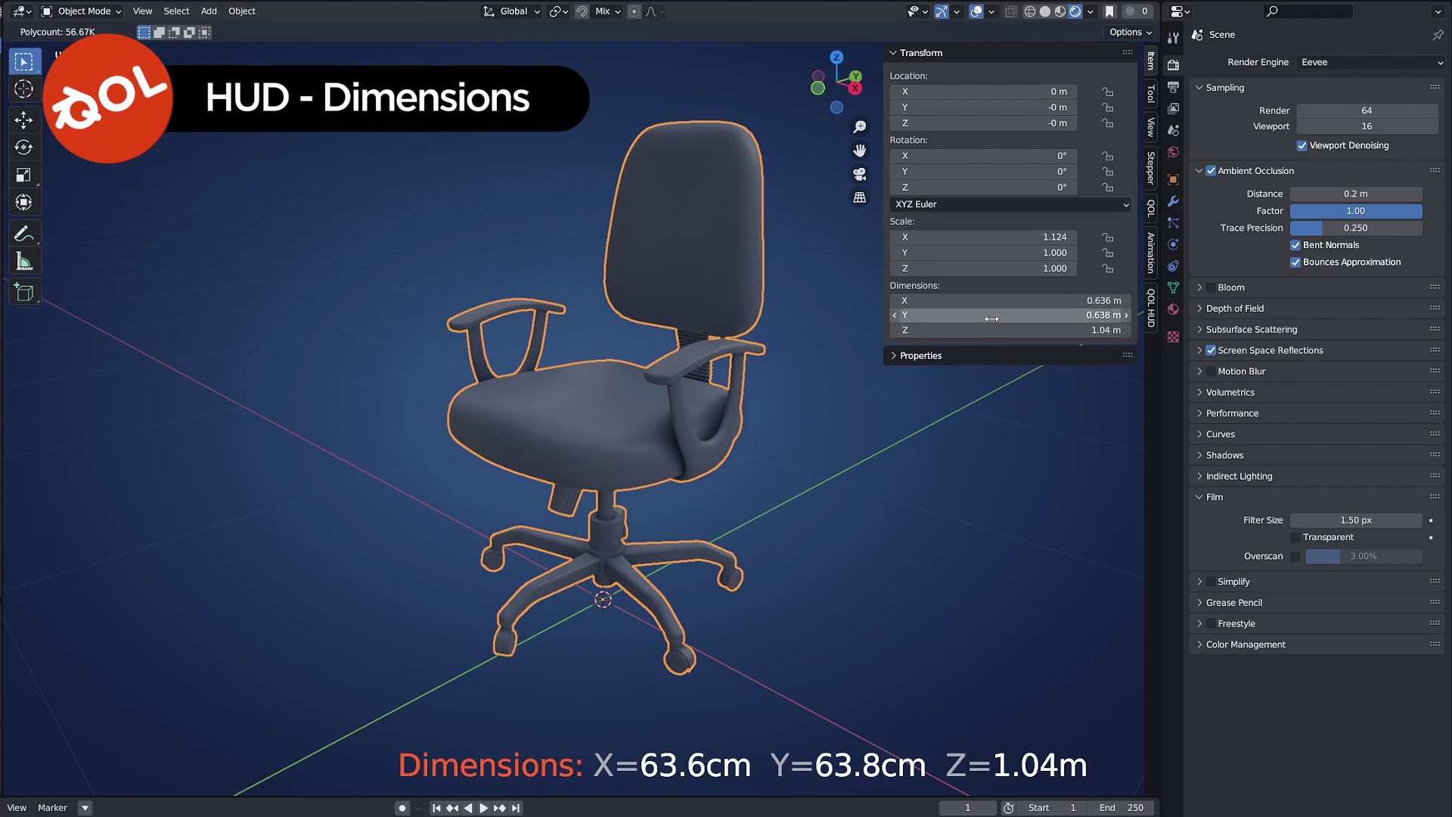
left_click(844, 325)
- Hide the sidebar, reselect the chair, and orbit to view its red X=63.6cm readout
key("n")
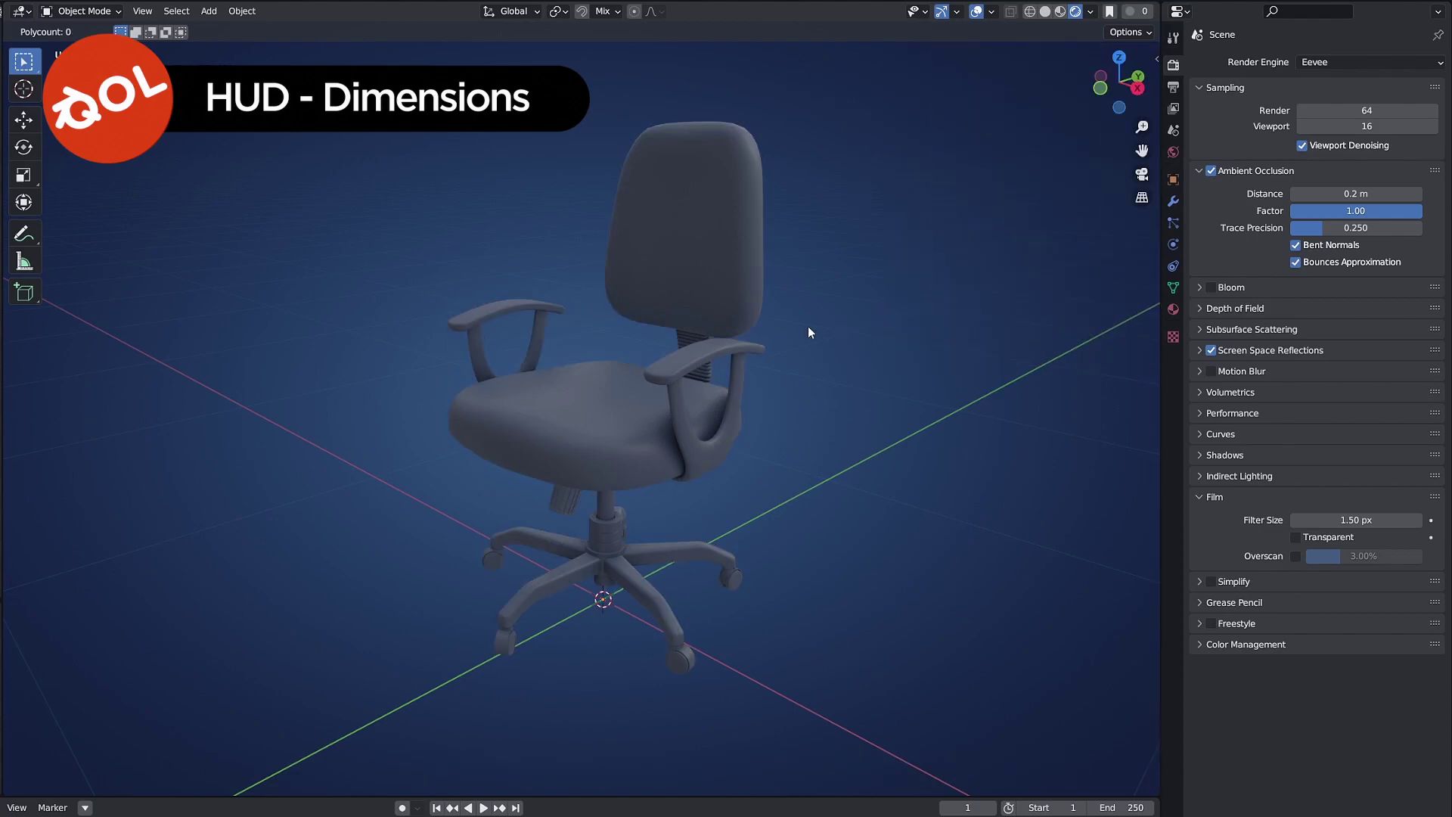
left_click(652, 361)
middle_click_drag(648, 363, 705, 438)
middle_click_drag(460, 414, 614, 423)
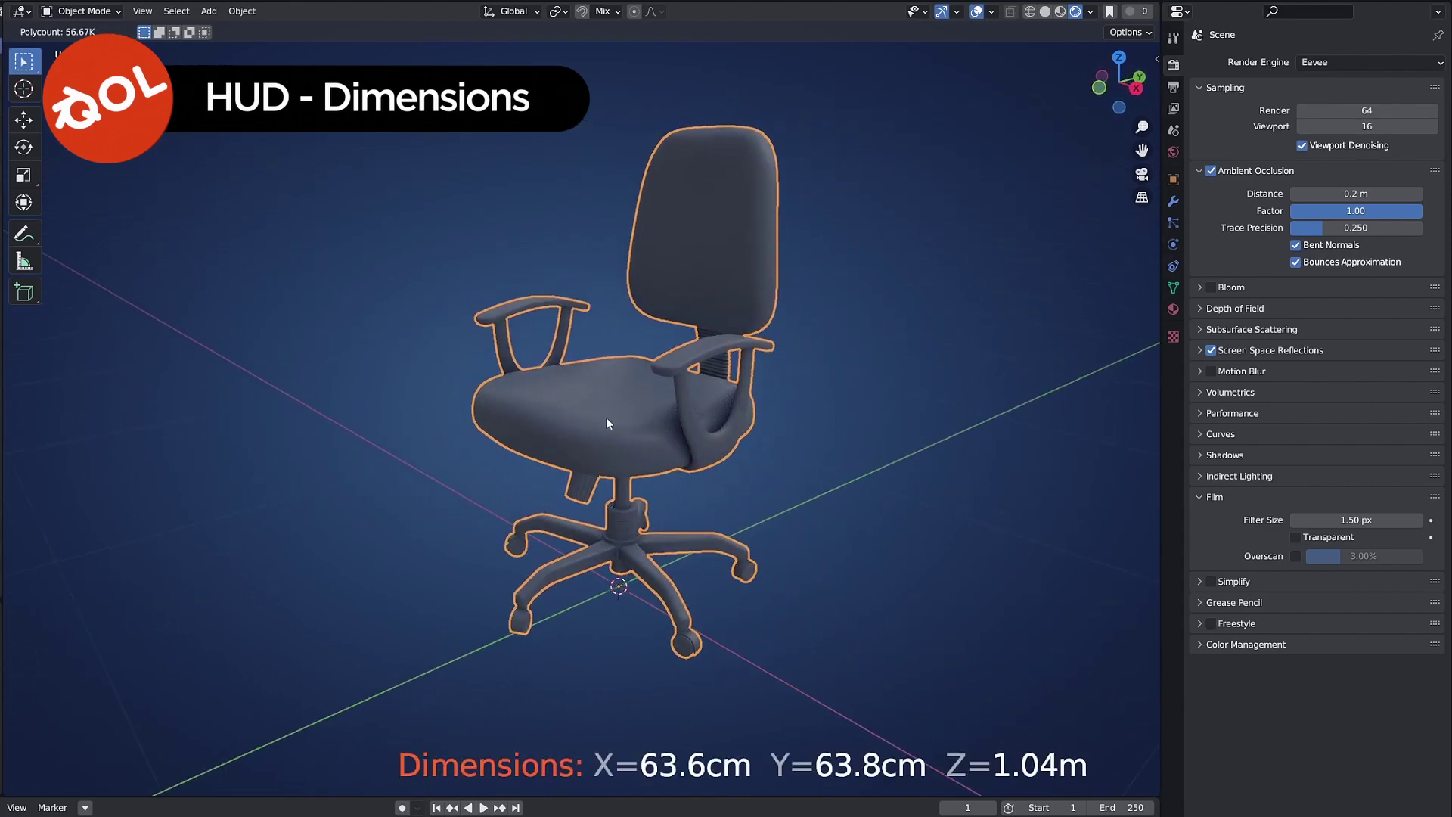
middle_click_drag(812, 409, 715, 436)
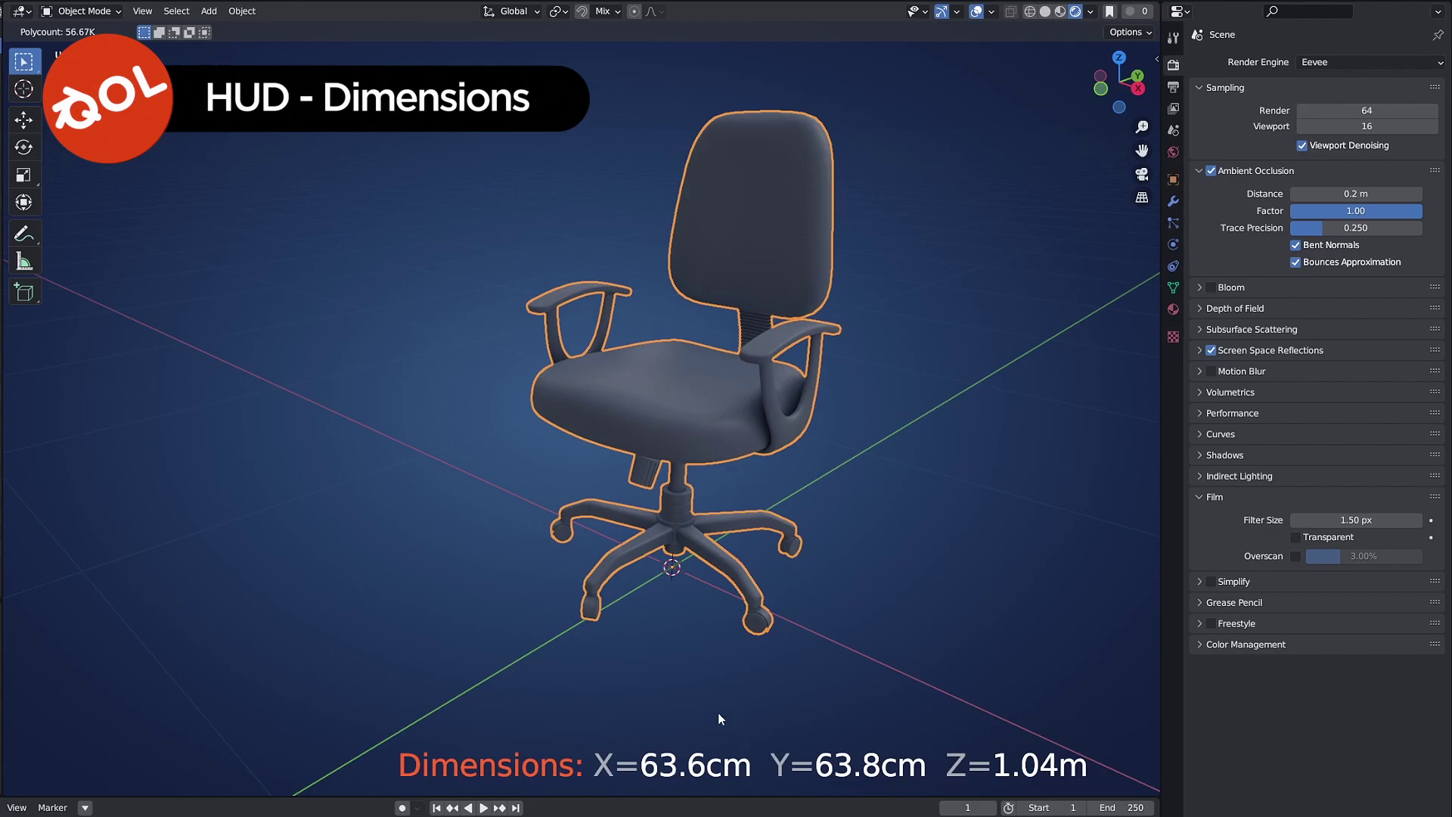
mouse_move(690, 701)
middle_mouse_down()
mouse_move(744, 703)
mouse_move(700, 697)
middle_mouse_up()
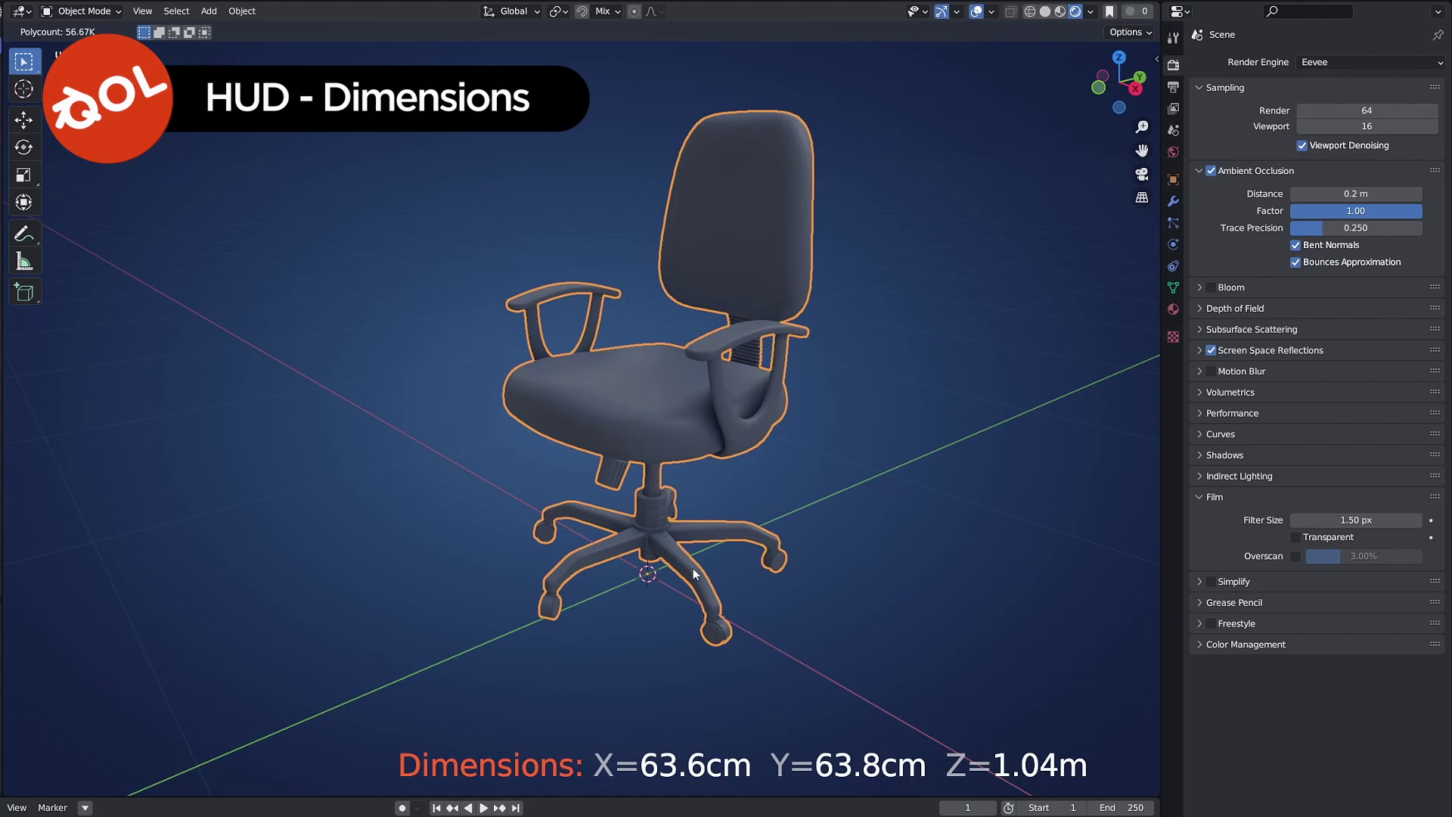
middle_click_drag(719, 514, 888, 582)
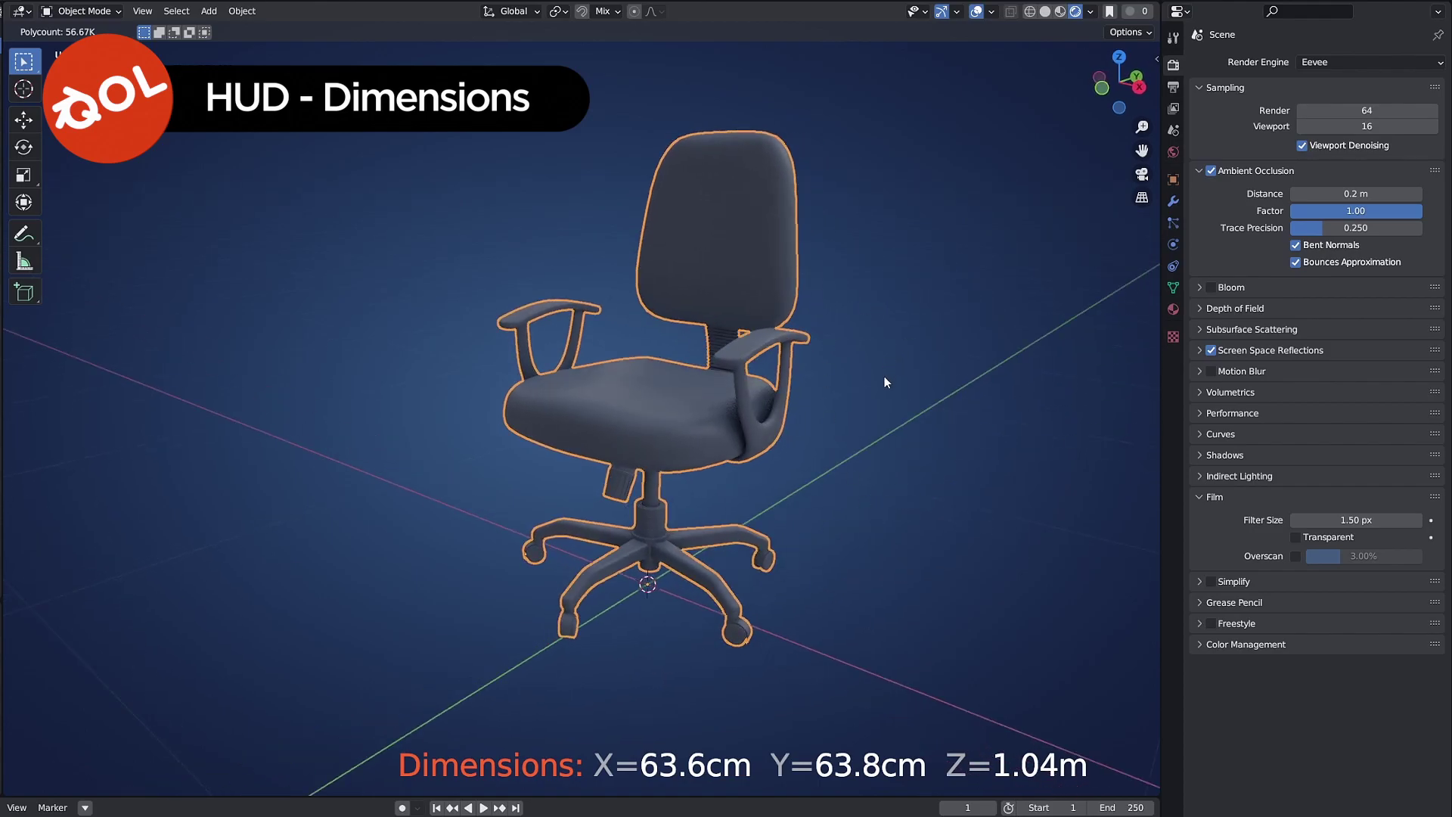
- Set the chair's Z dimension to 1.5 in the Change Dimensions popup
key("d")
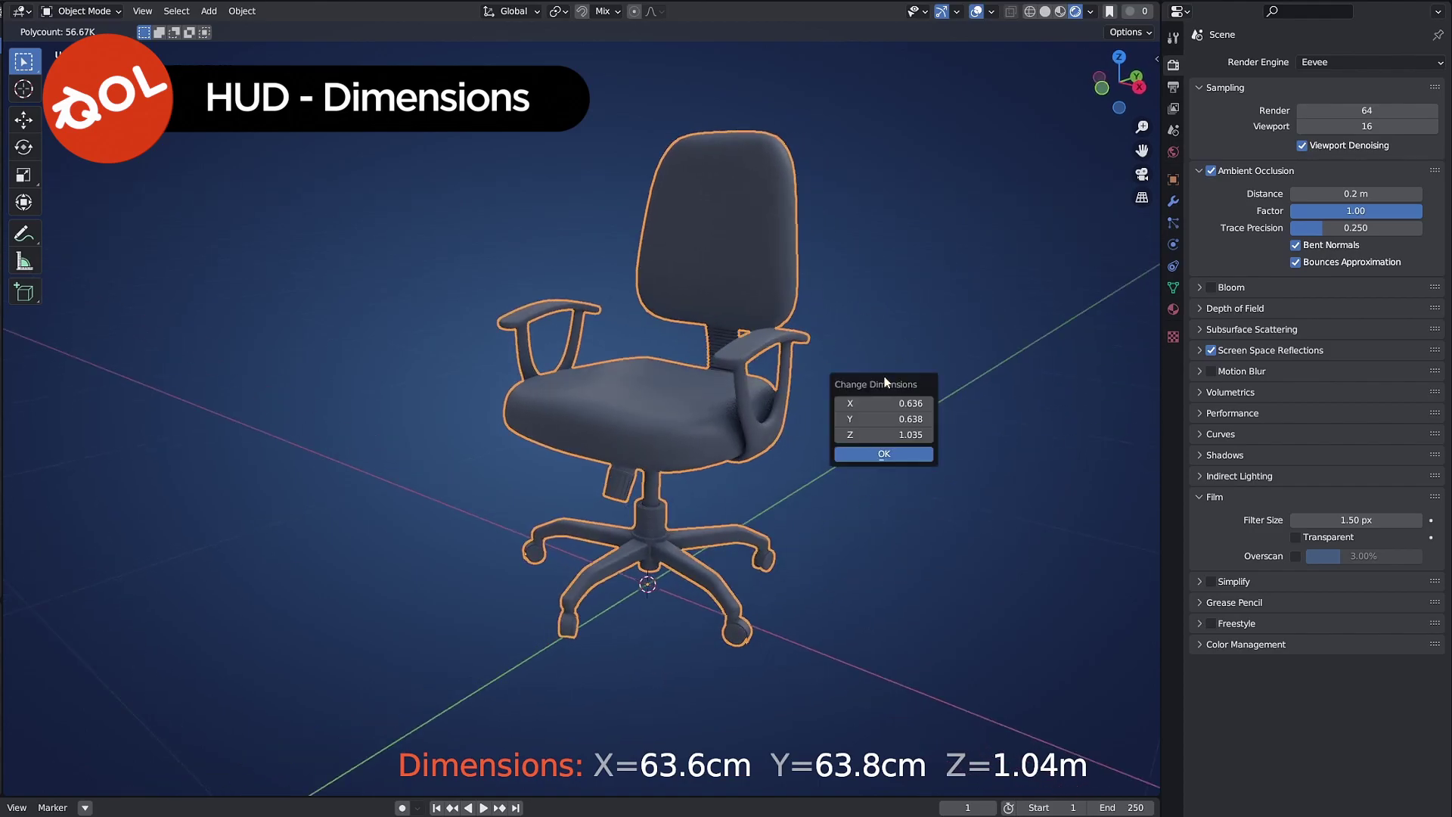
left_click(883, 430)
type("1.5")
key("Return")
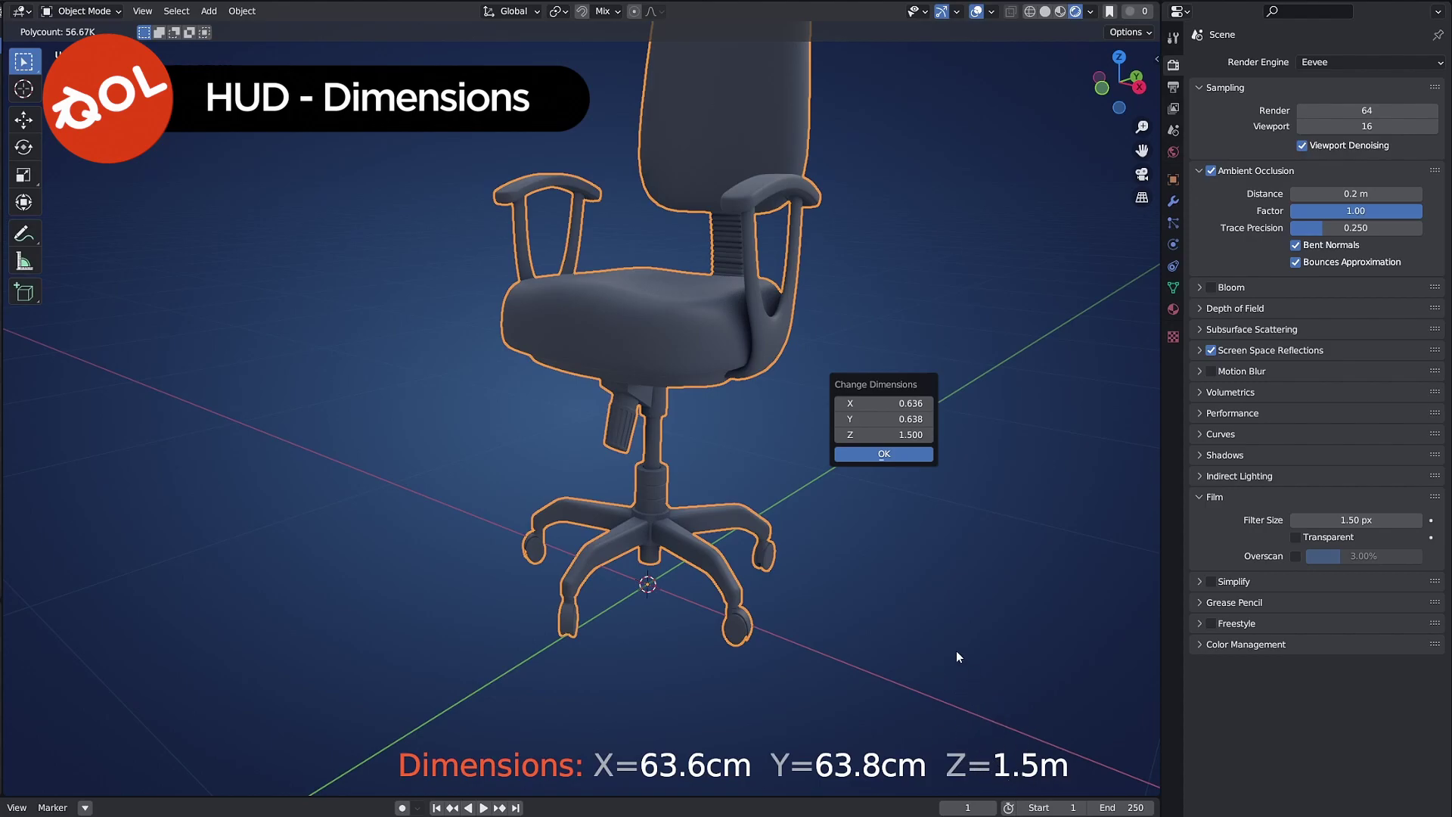
middle_click_drag(909, 498, 775, 458)
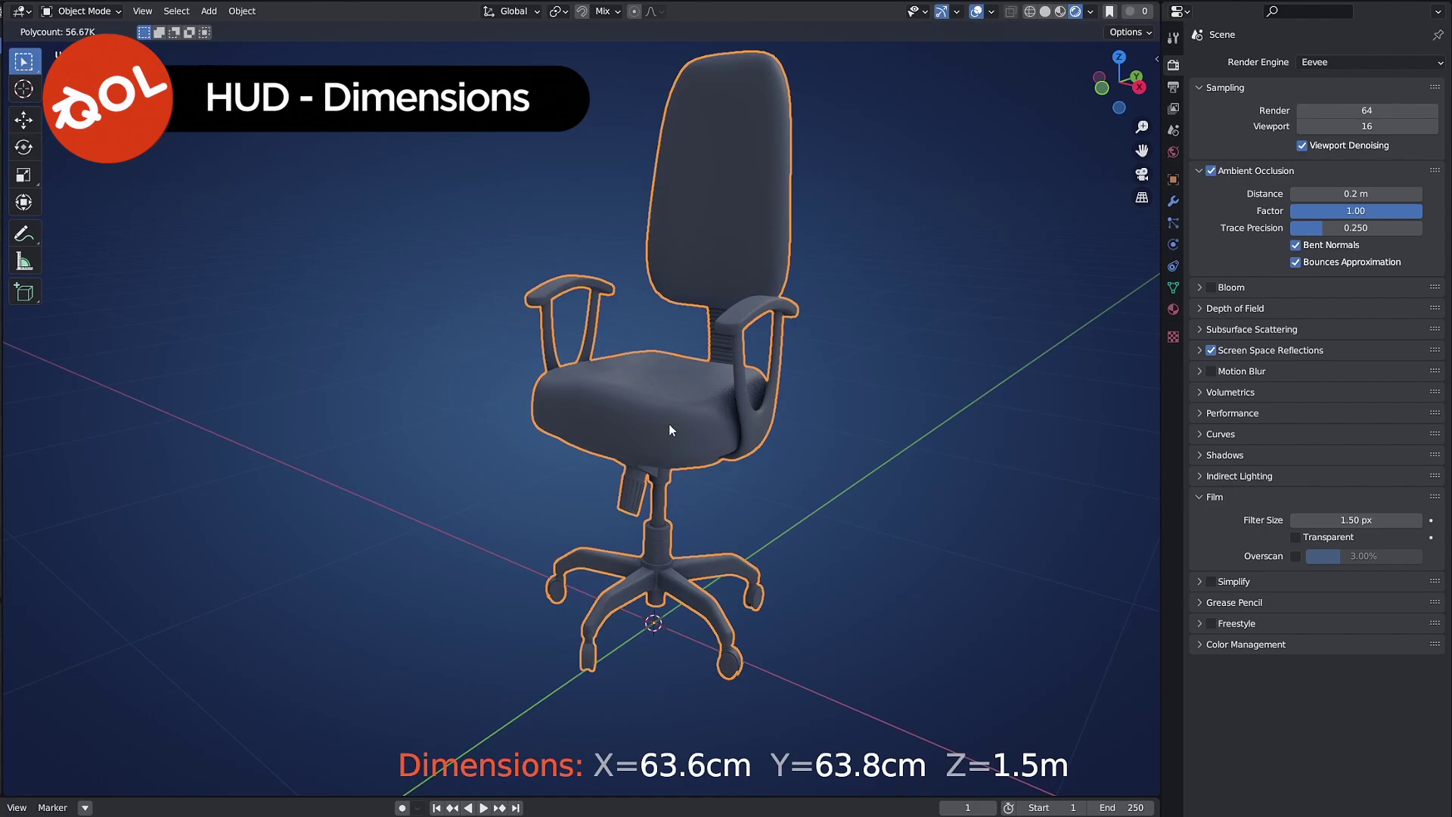
- Set the chair's X, Y and Z dimensions all to 0.5 and show Object properties
key("d")
left_click(668, 452)
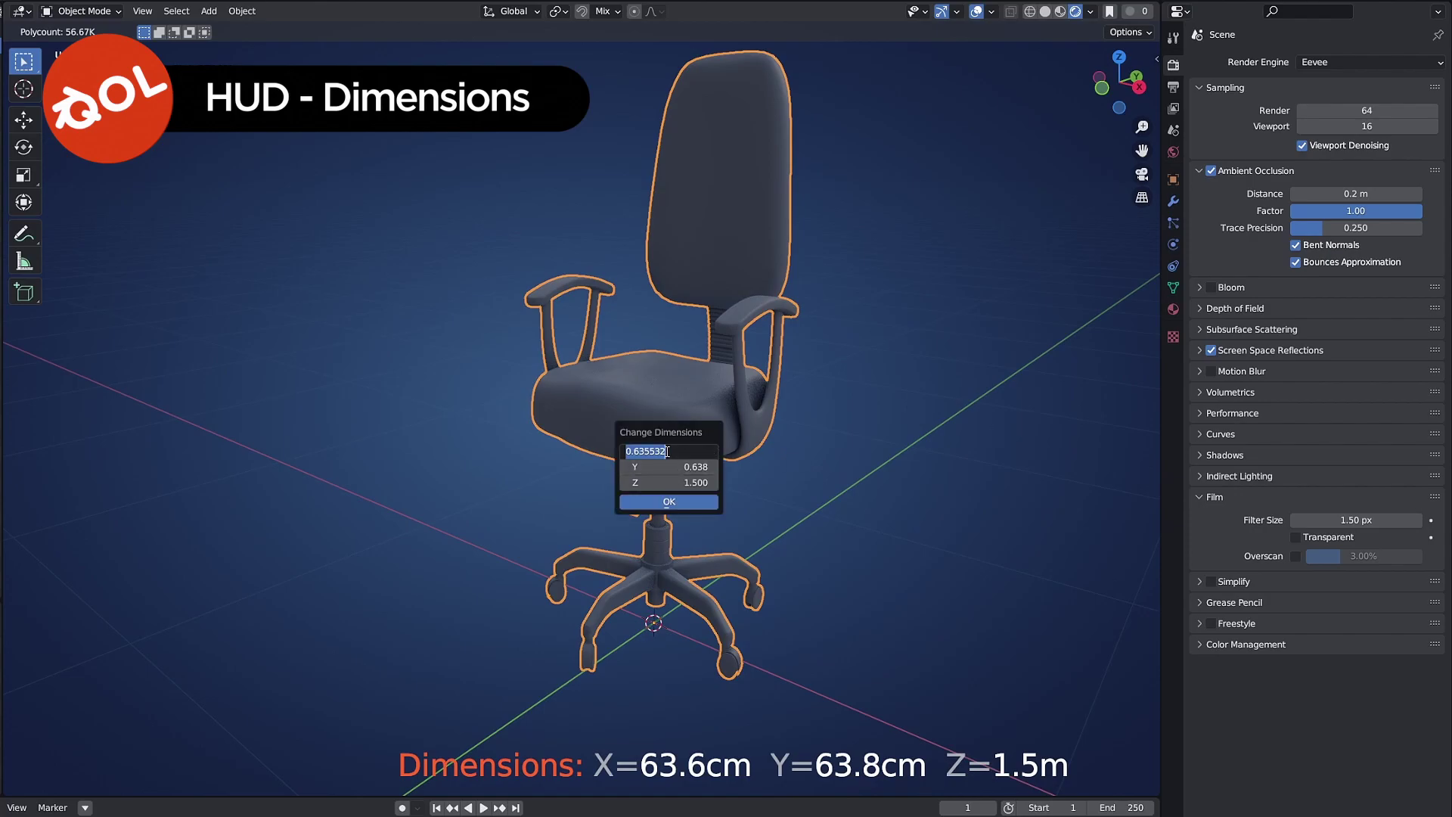
type(".5")
key("Tab")
type(".5")
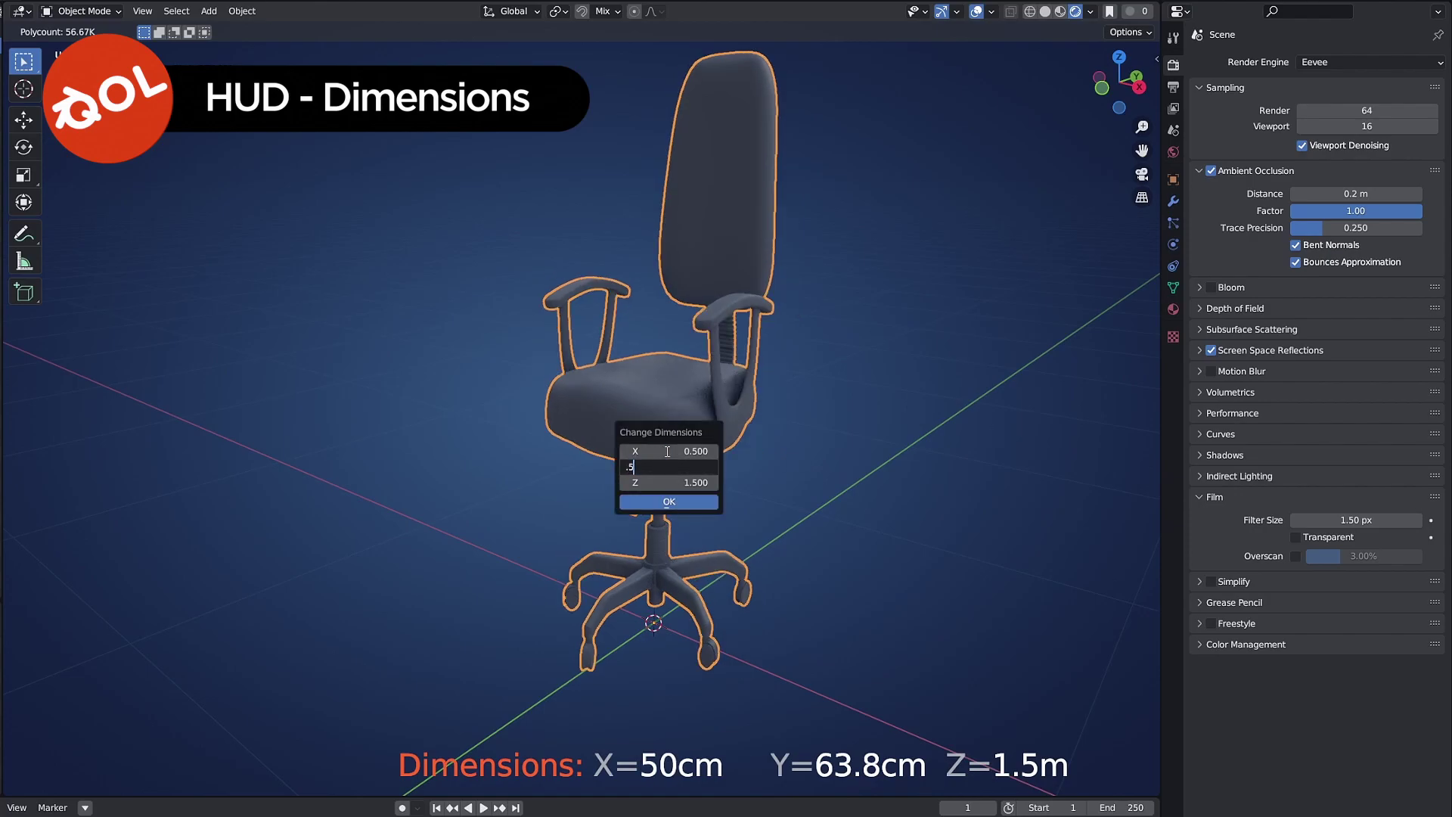
key("Tab")
type(".5")
key("Return")
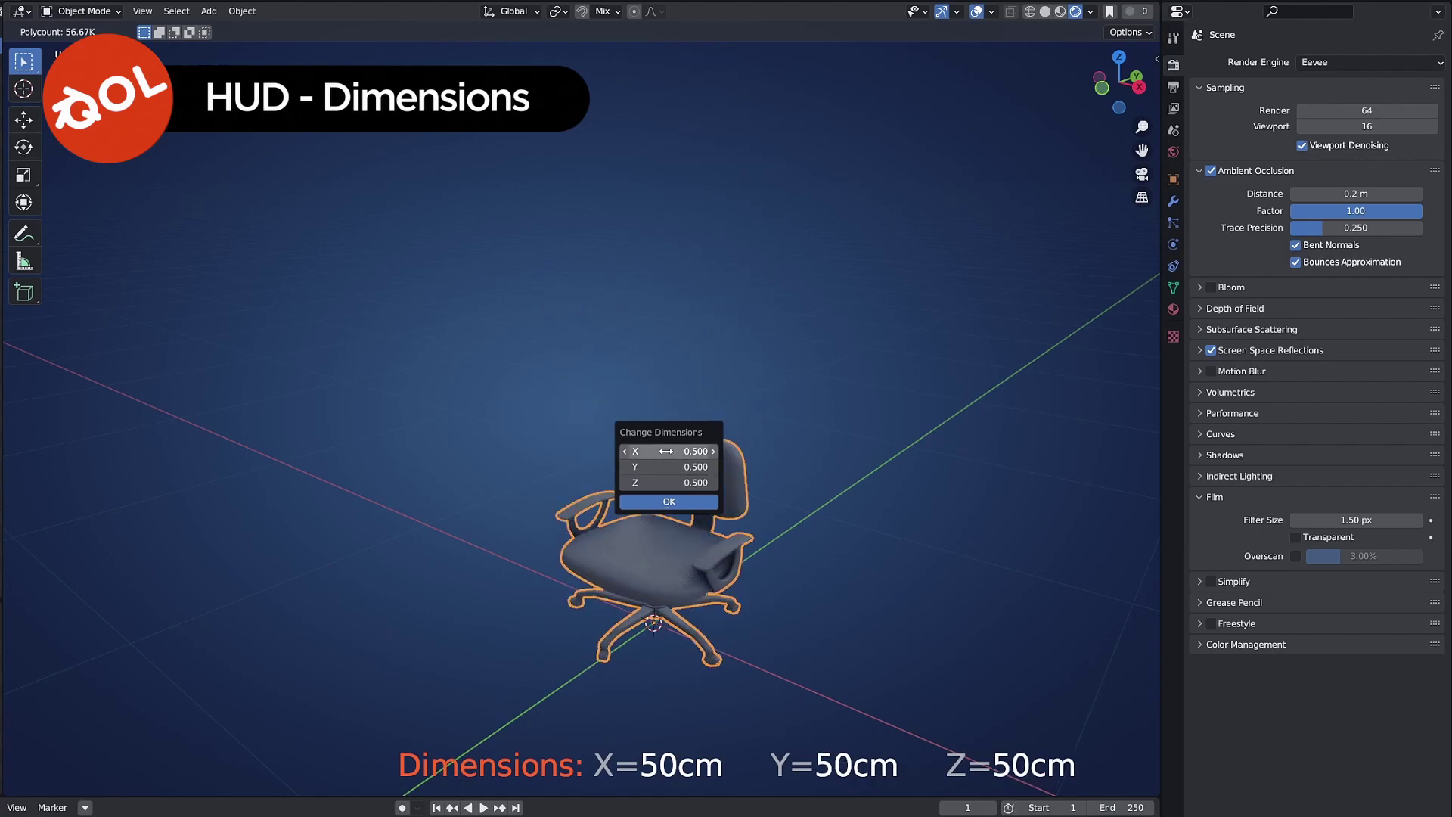
middle_click_drag(833, 549, 810, 497)
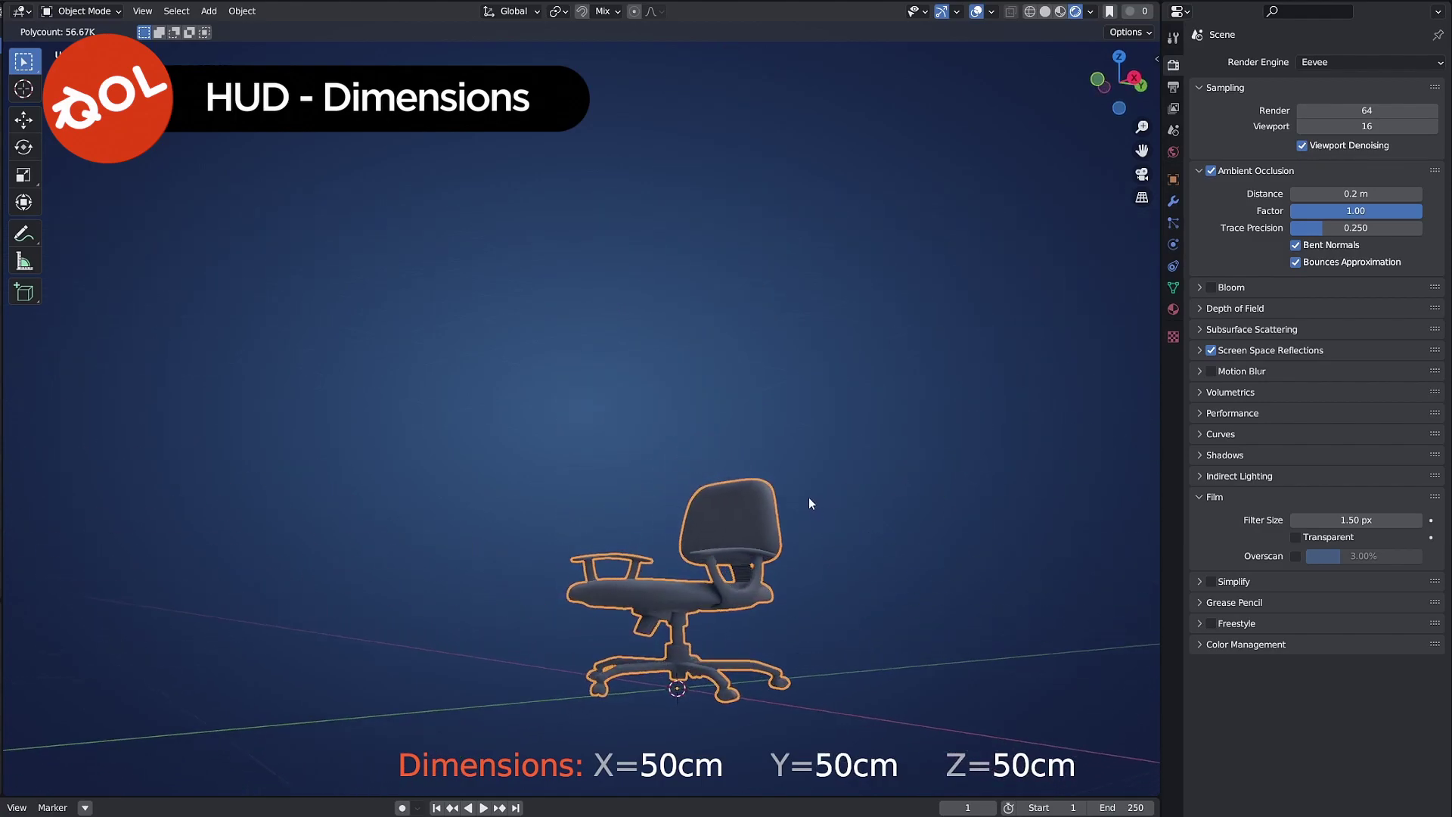
left_click(1173, 179)
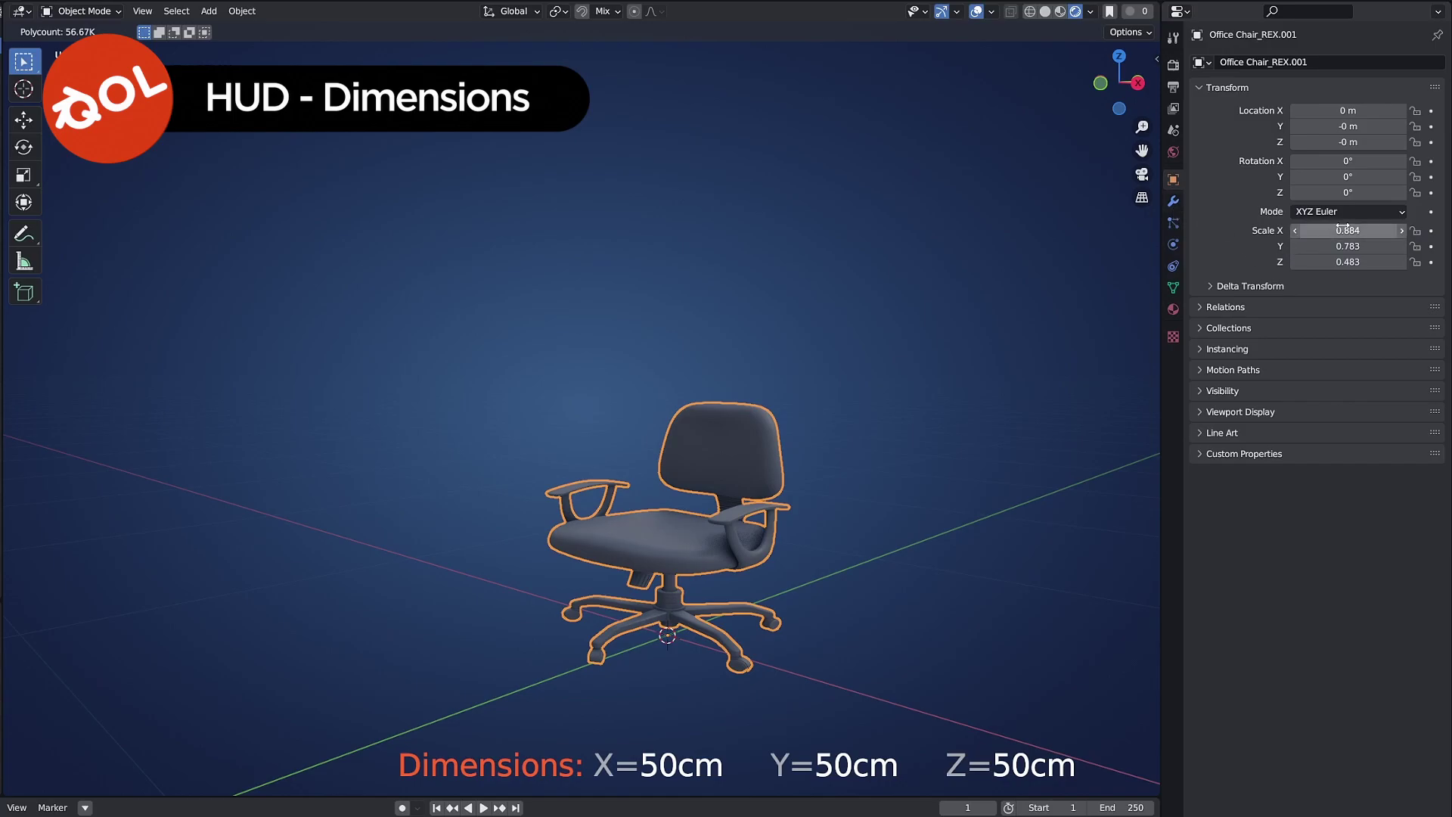
- Set Scale X, Y and Z to 1 together in Object properties
left_click_drag(1348, 230, 1348, 261)
type("1")
key("Return")
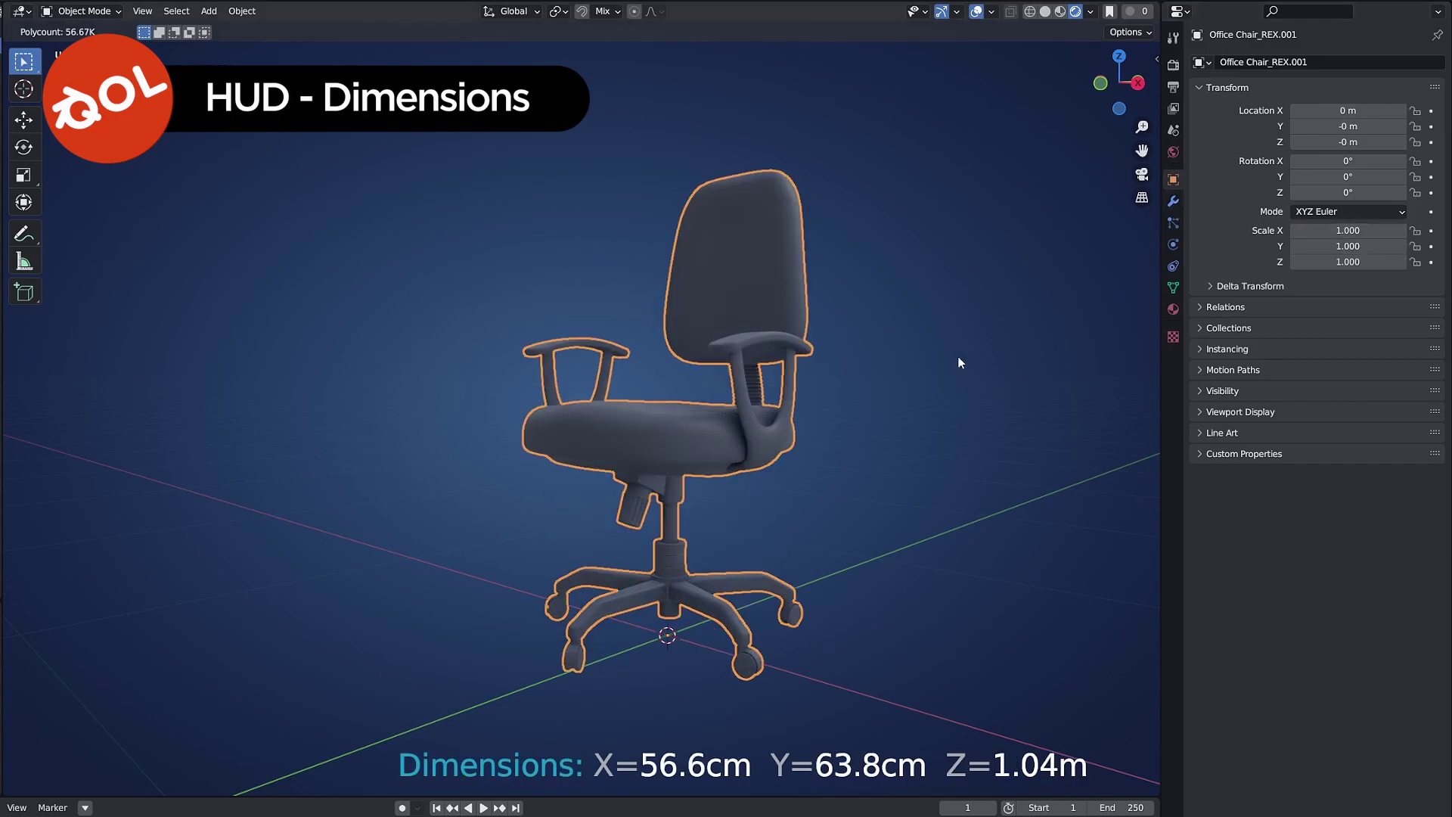
- Reselect the chair and orbit to inspect its cyan X=56.6cm, Y=63.8cm, Z=1.04m readout
left_click(879, 371)
middle_click_drag(879, 371, 734, 438)
left_click(721, 447)
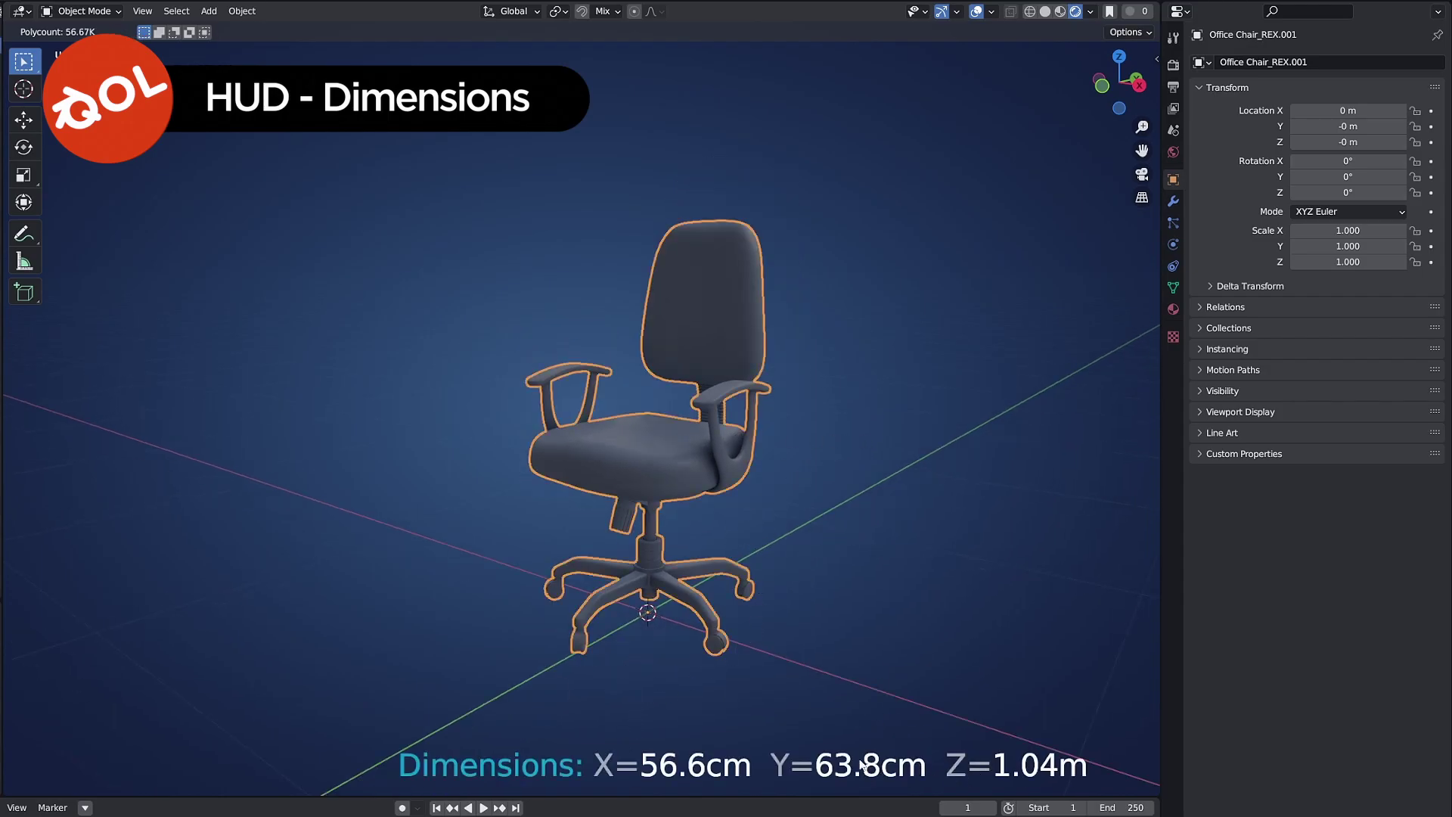
middle_click_drag(752, 604, 792, 584)
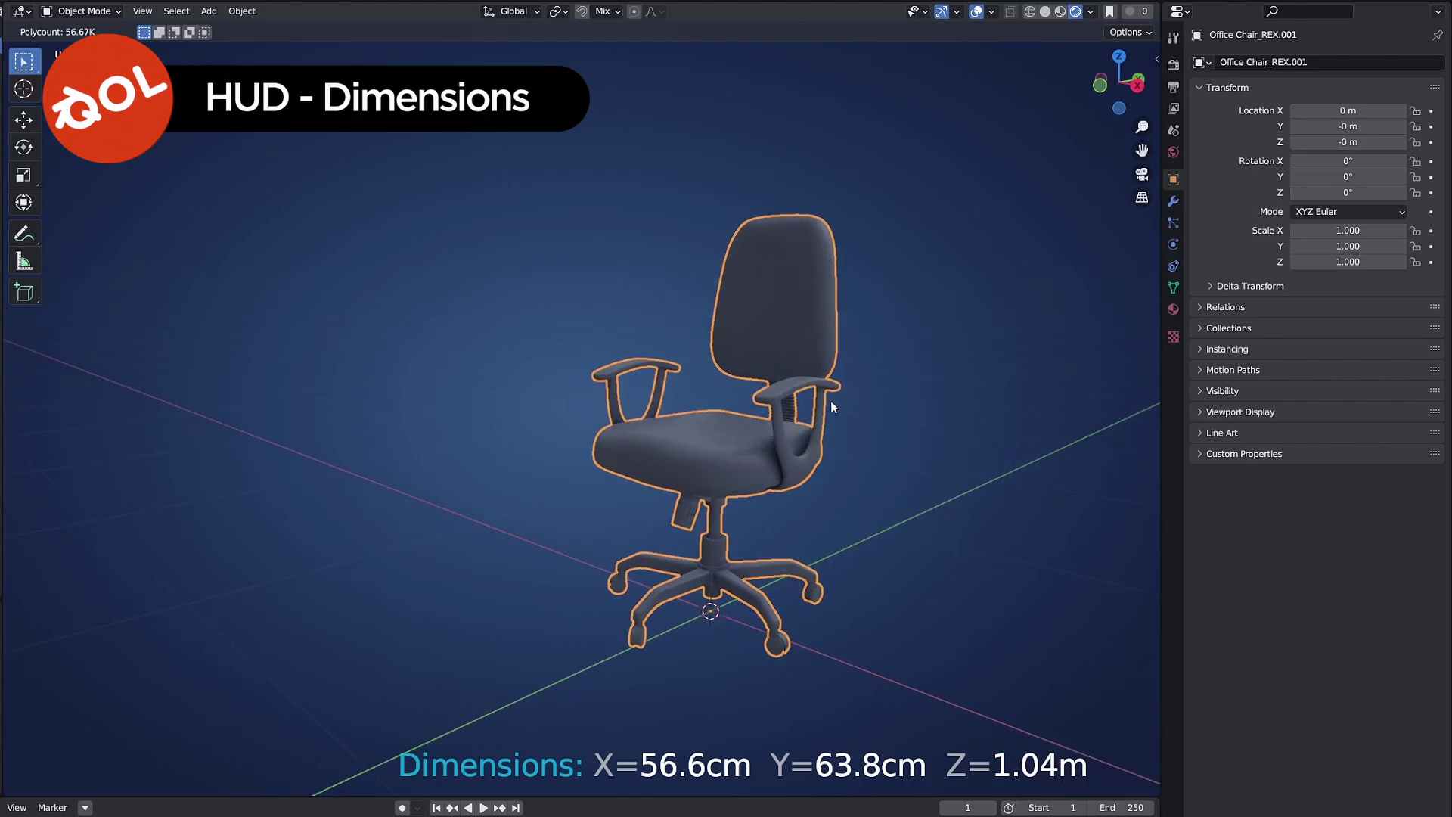
middle_click_drag(830, 401, 849, 453)
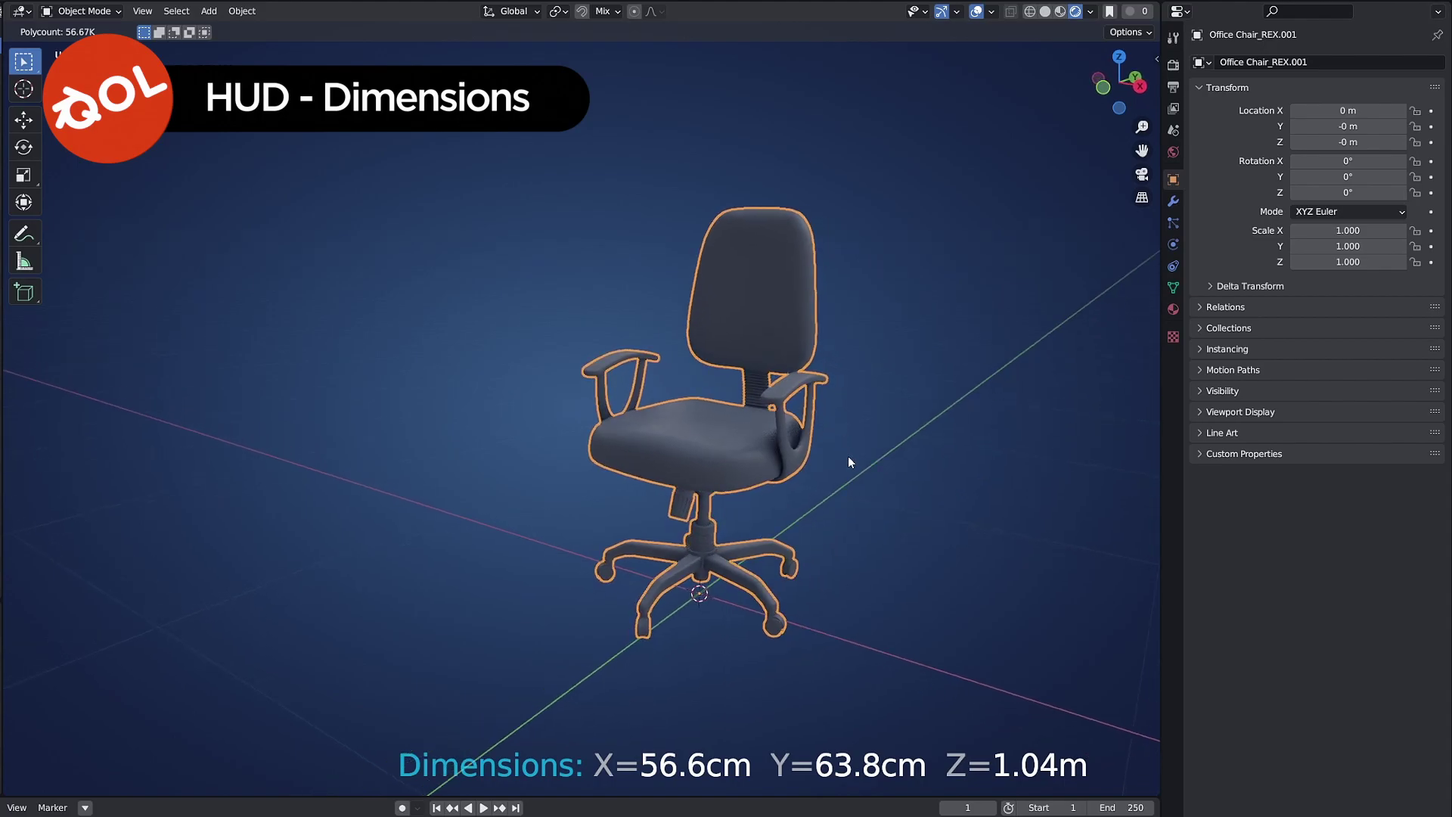
middle_click_drag(924, 563, 915, 561)
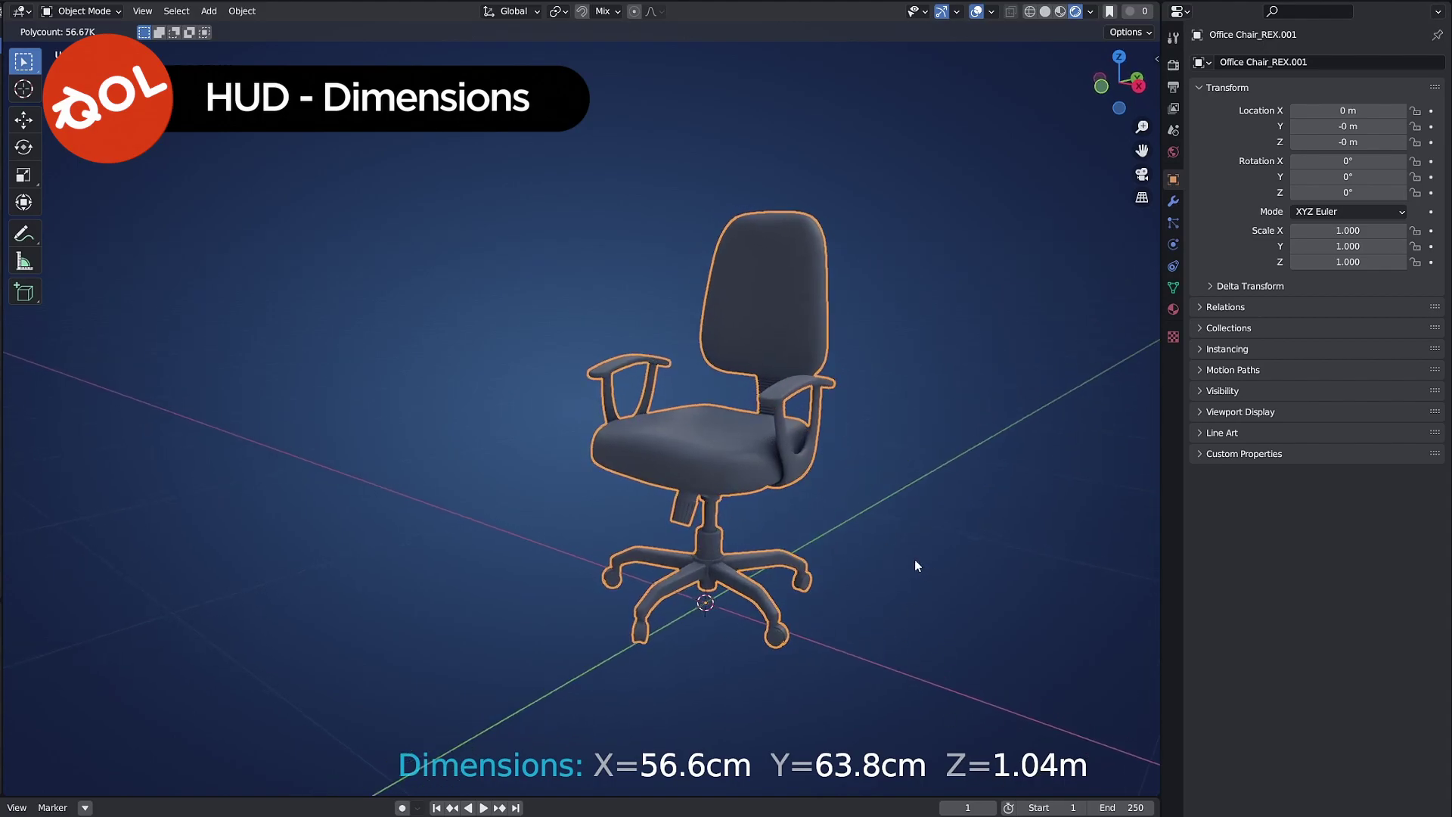
- Use the Alt+D Change Dimensions popup to make the chair 1.2 m tall
key("alt+d")
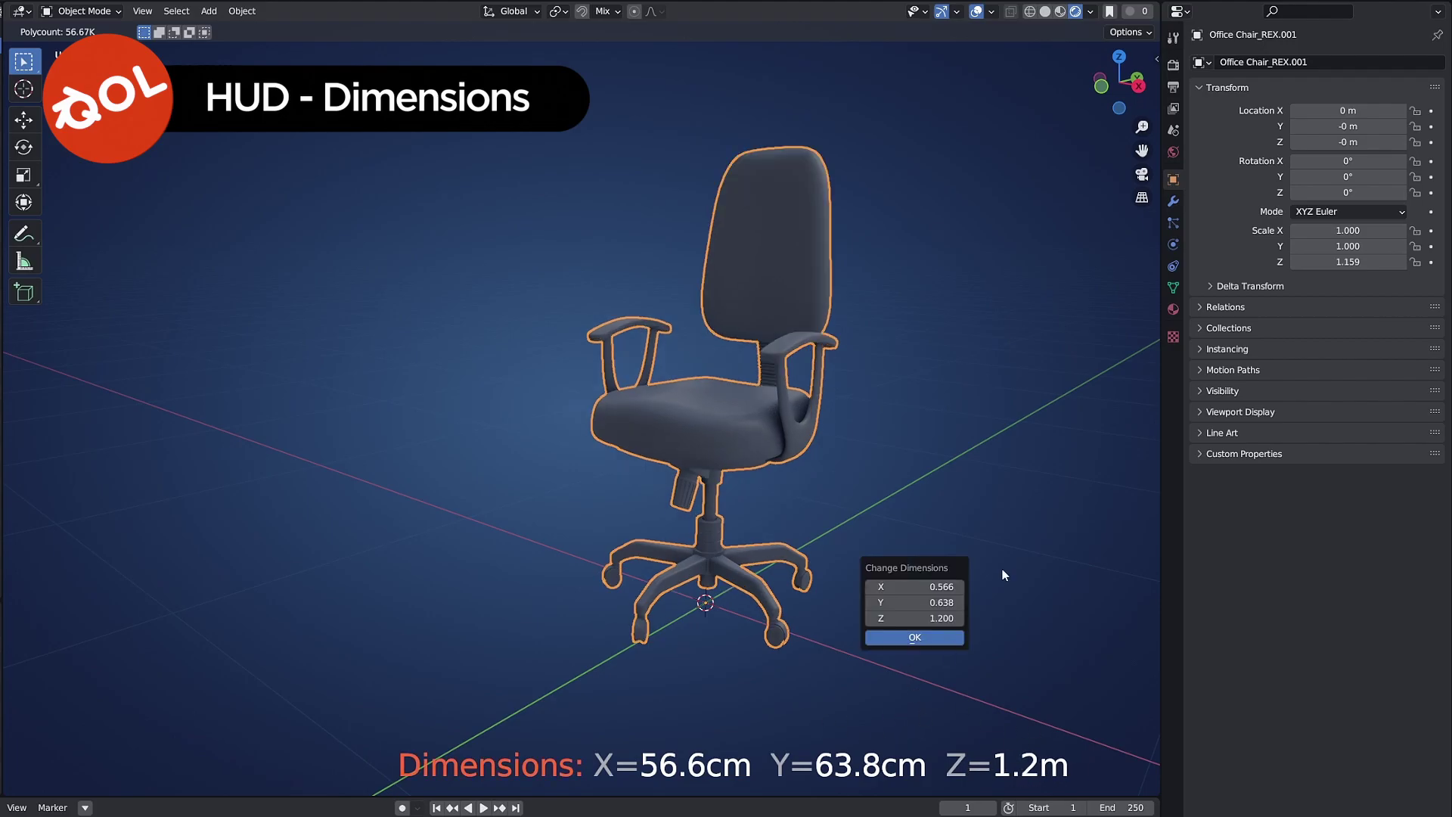
middle_click_drag(959, 441, 776, 512)
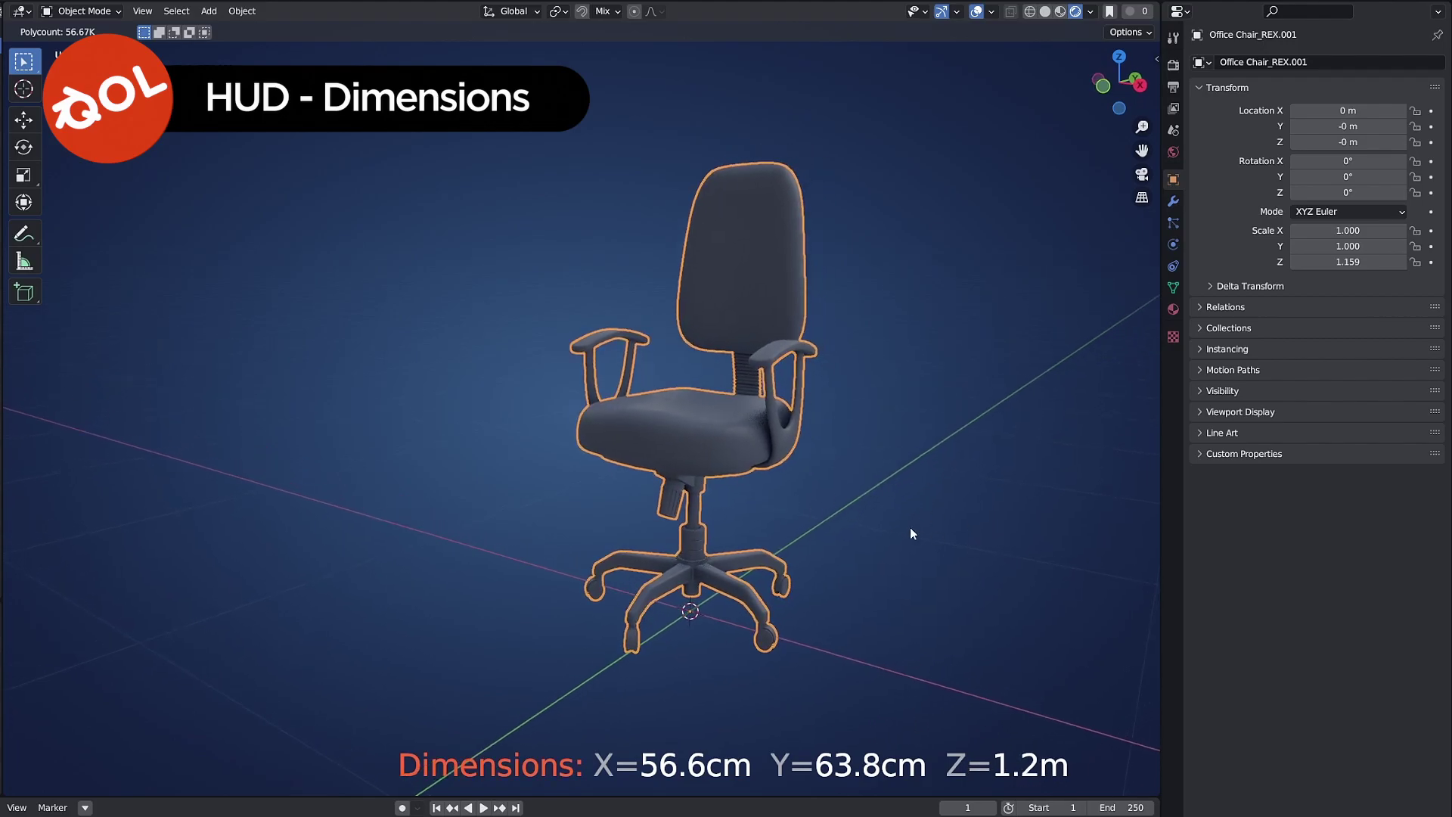
key("alt+d")
- In the sidebar's QOL HUD settings, reduce the dimensions Text Size from 2.35 to 2.29
key("n")
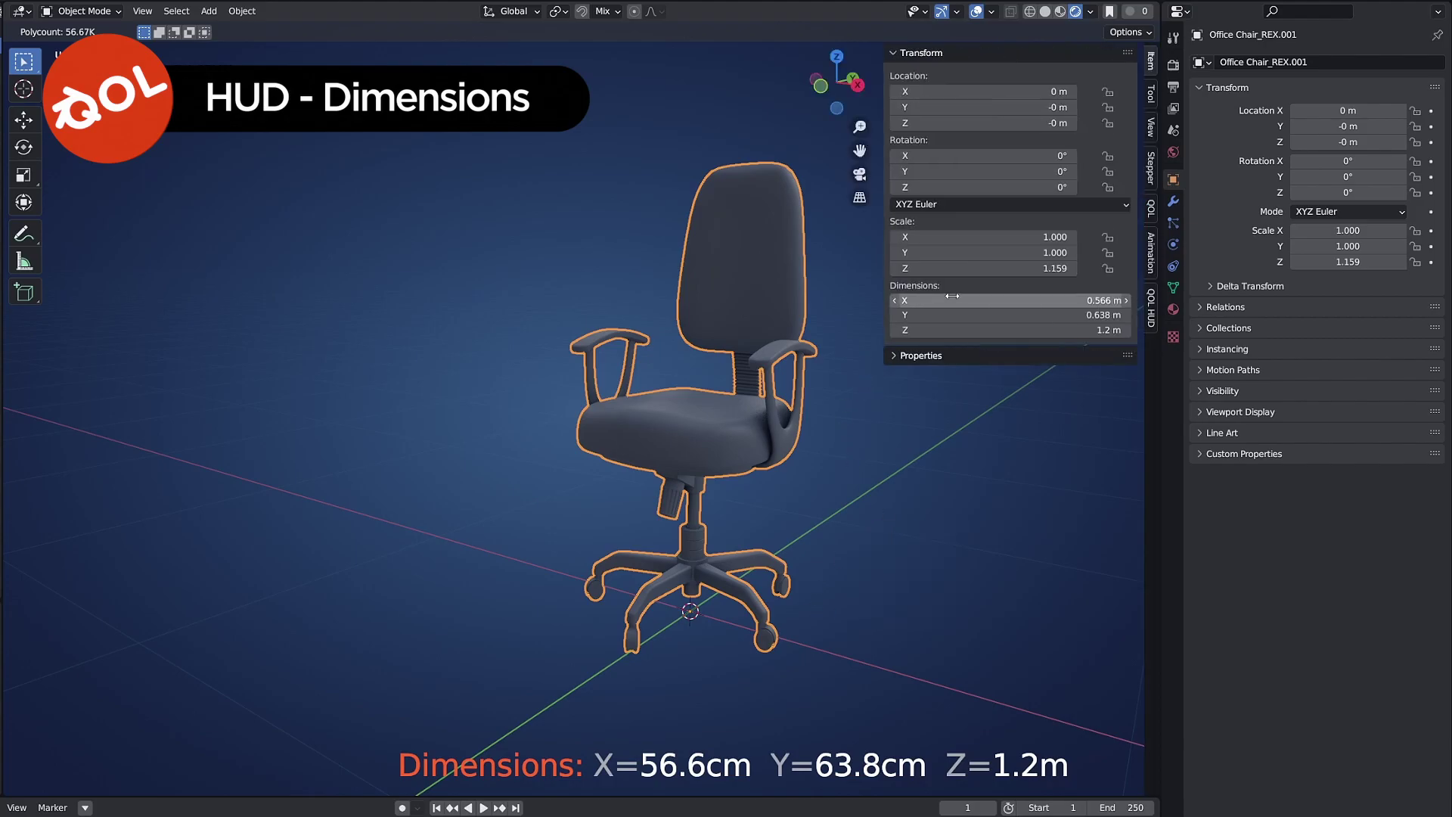
left_click(1149, 308)
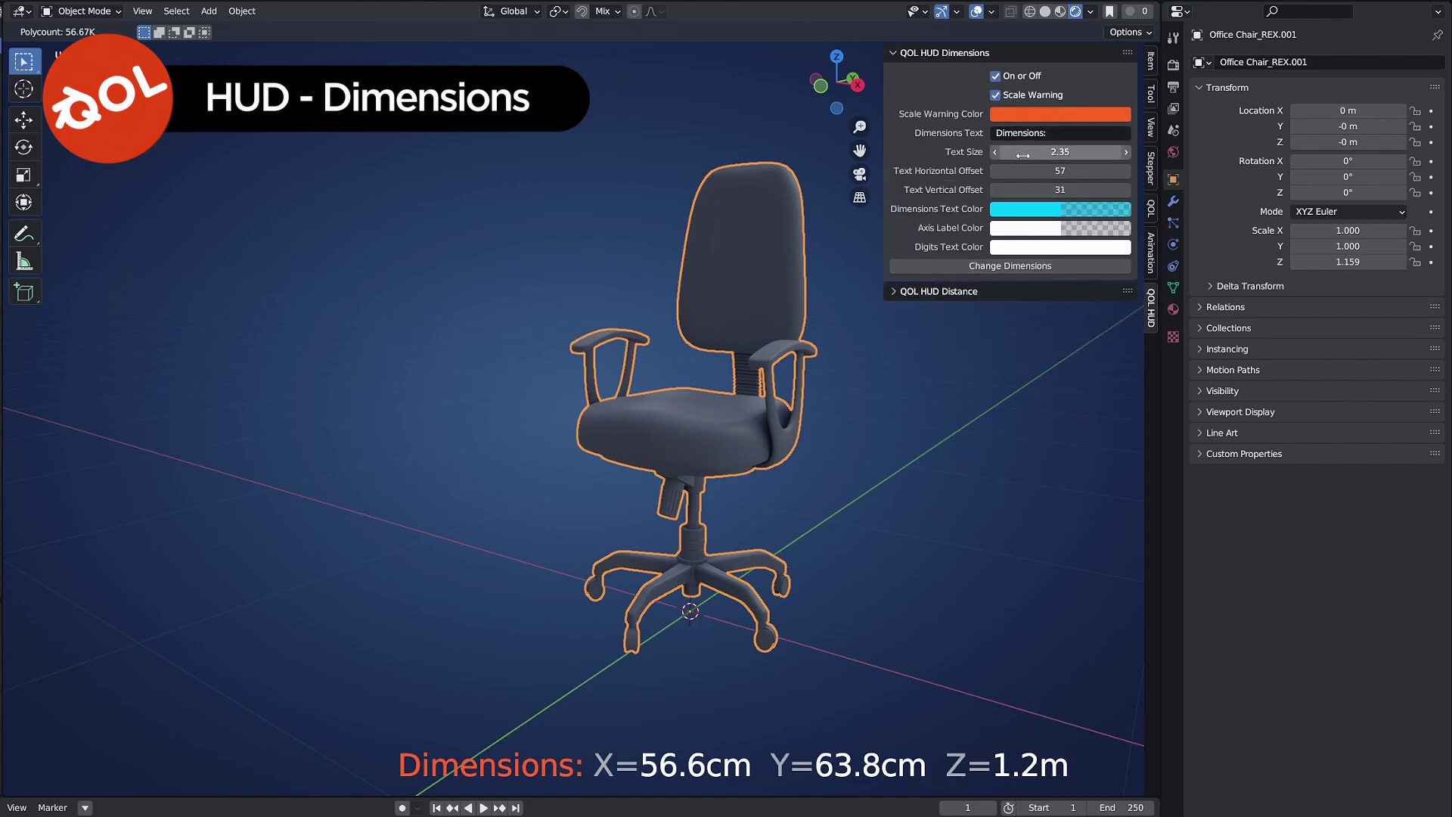
mouse_move(1023, 154)
left_mouse_down()
mouse_move(1055, 155)
mouse_move(1017, 154)
left_mouse_up()
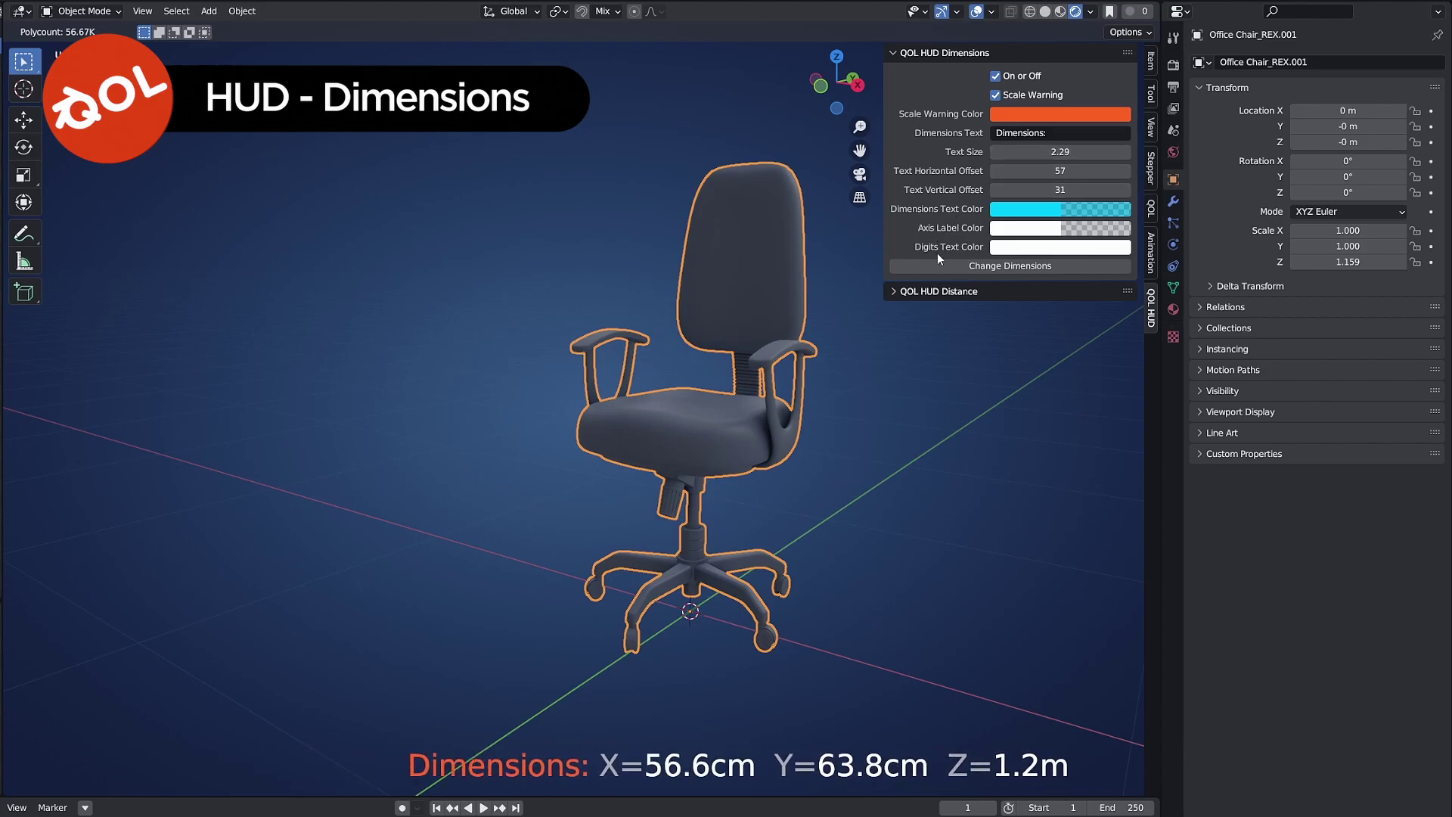
- Look at the Change Dimensions option and its context menu, then deselect the chair
left_click(975, 265)
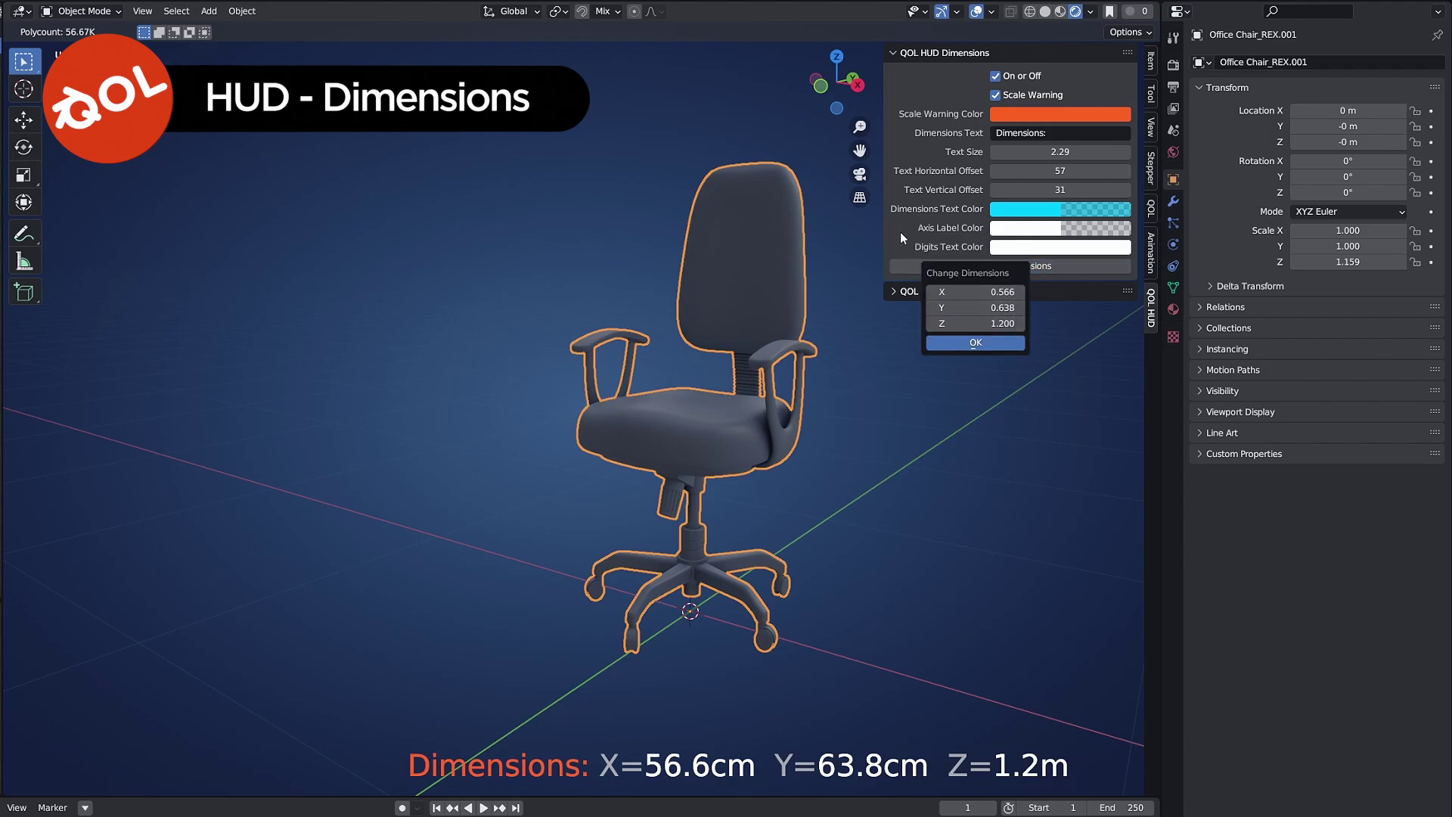
right_click(944, 266)
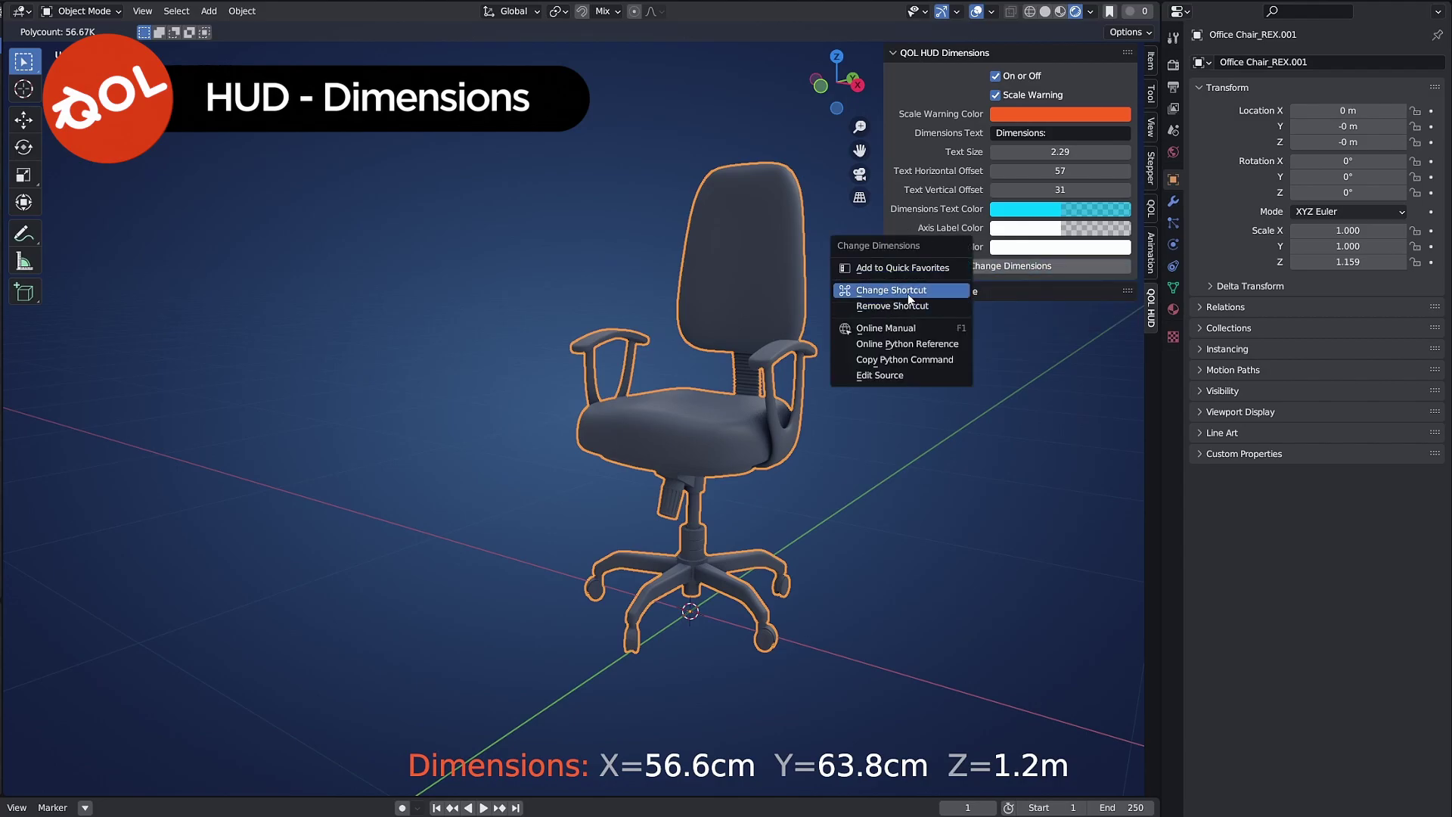
left_click(1047, 349)
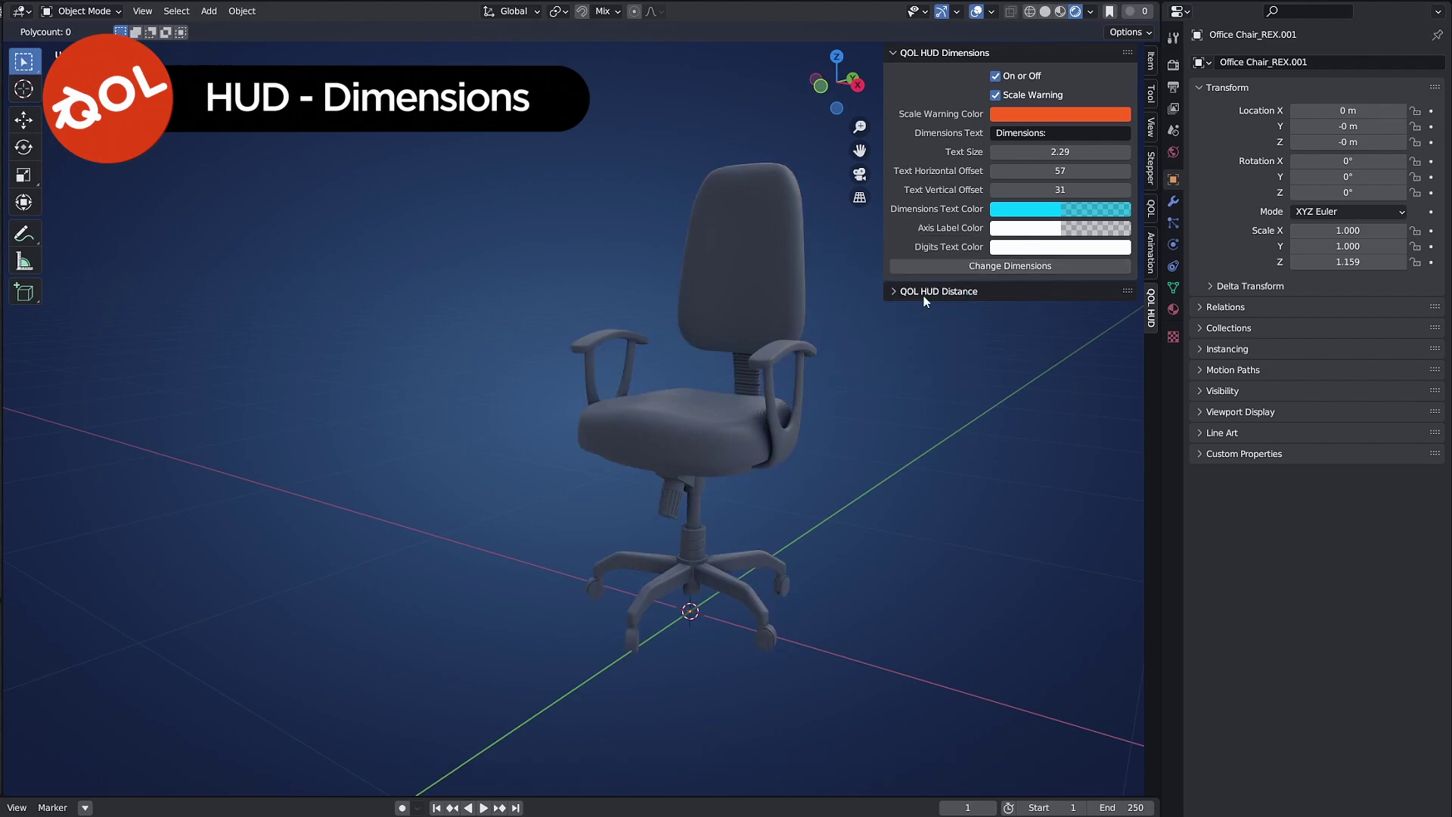
- Hide the sidebar, select the chair to bring back its red HUD, and zoom and orbit around it
key("n")
left_click(747, 383)
scroll(861, 348, "up", 1)
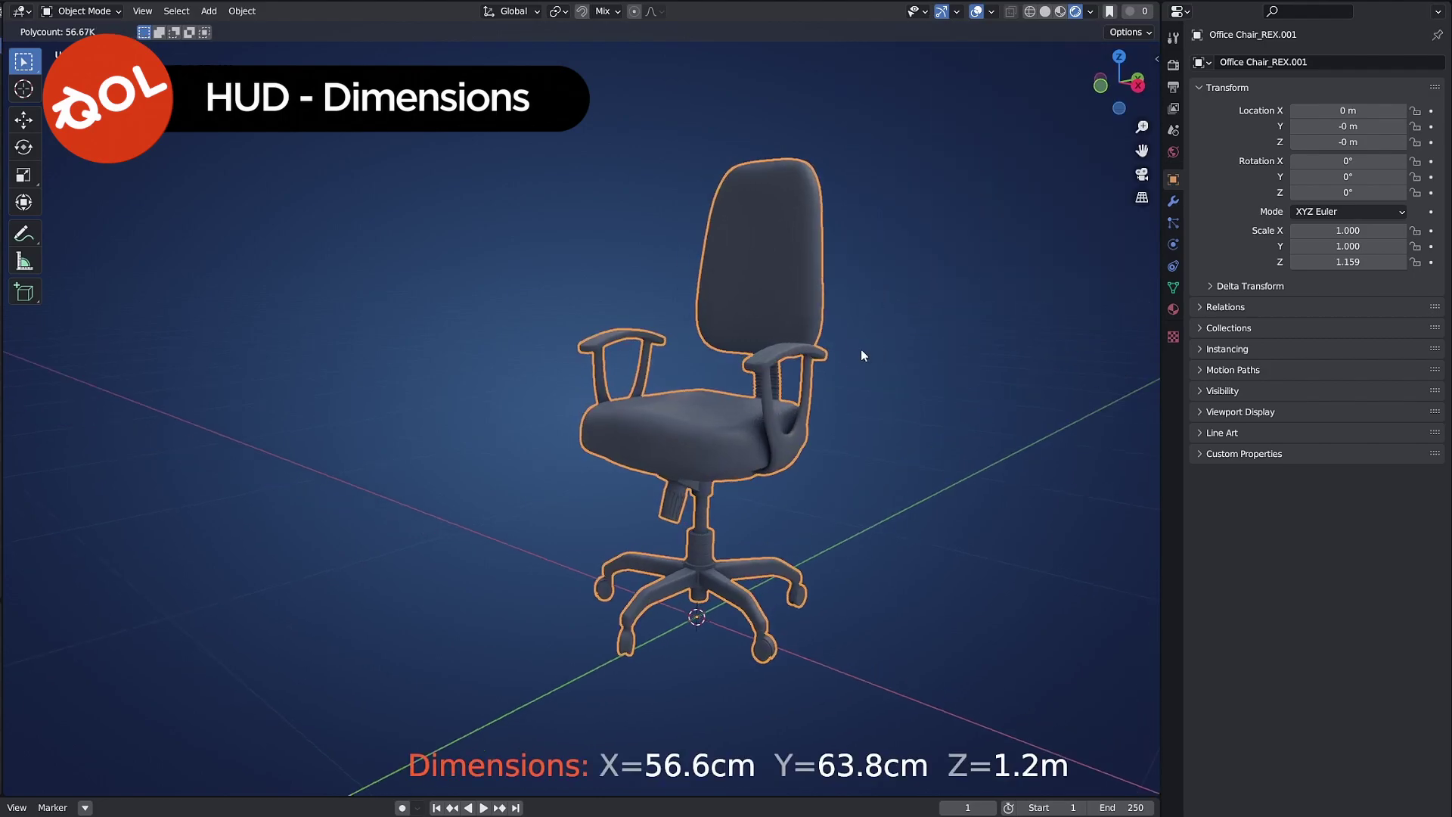
scroll(915, 341, "up", 1)
middle_click_drag(923, 356, 886, 357)
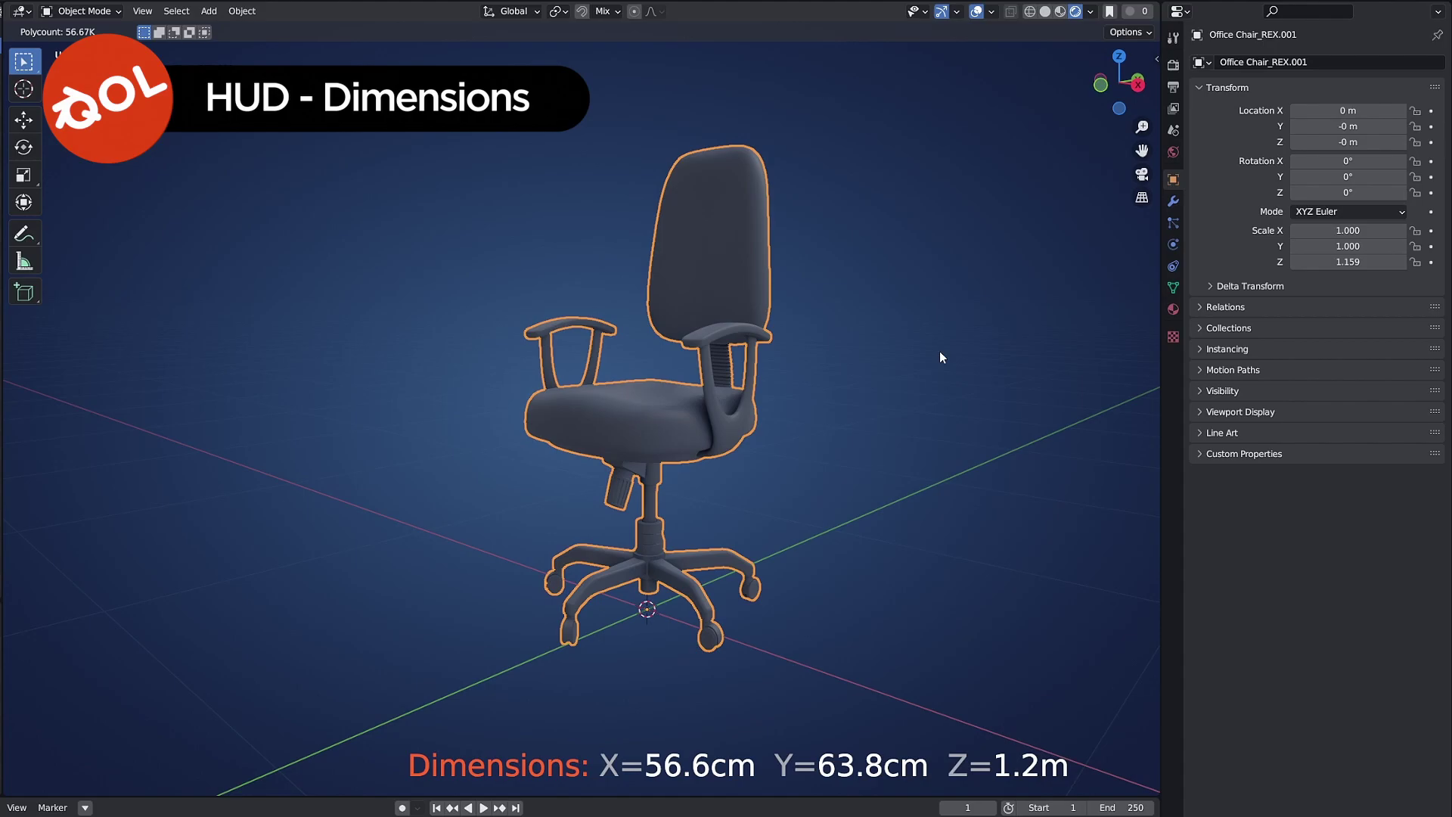
- Reopen the sidebar, reselect the chair, and orbit the view slightly
key("n")
left_click(749, 454)
left_click(749, 453)
middle_click_drag(749, 454, 807, 435)
- Clear the chair's scale with Alt+S so it reads X=56.6cm, Y=63.8cm, Z=1.04m in cyan
key("alt+s")
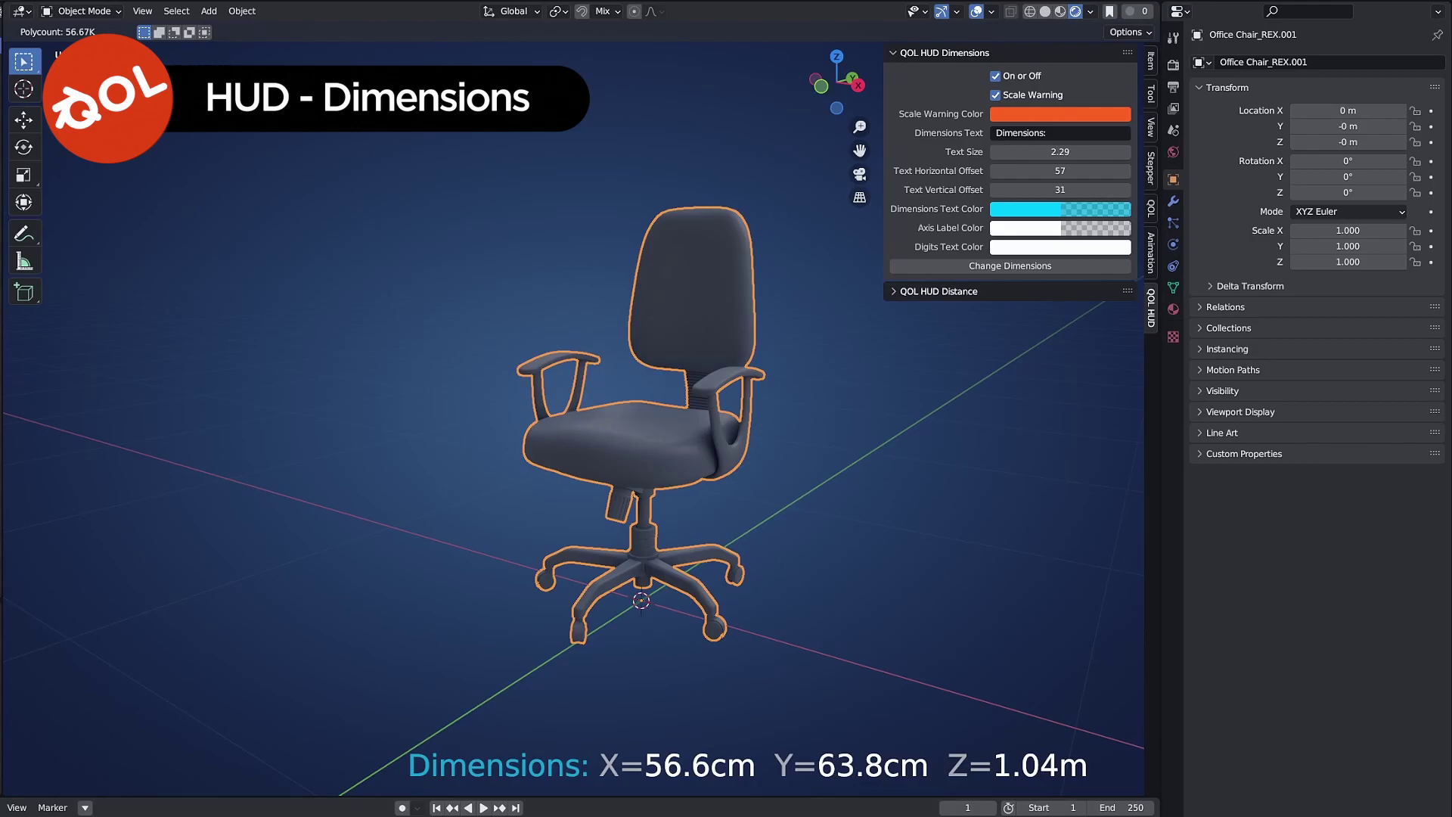
mouse_move(771, 609)
middle_mouse_down()
mouse_move(784, 606)
mouse_move(743, 606)
mouse_move(758, 611)
middle_mouse_up()
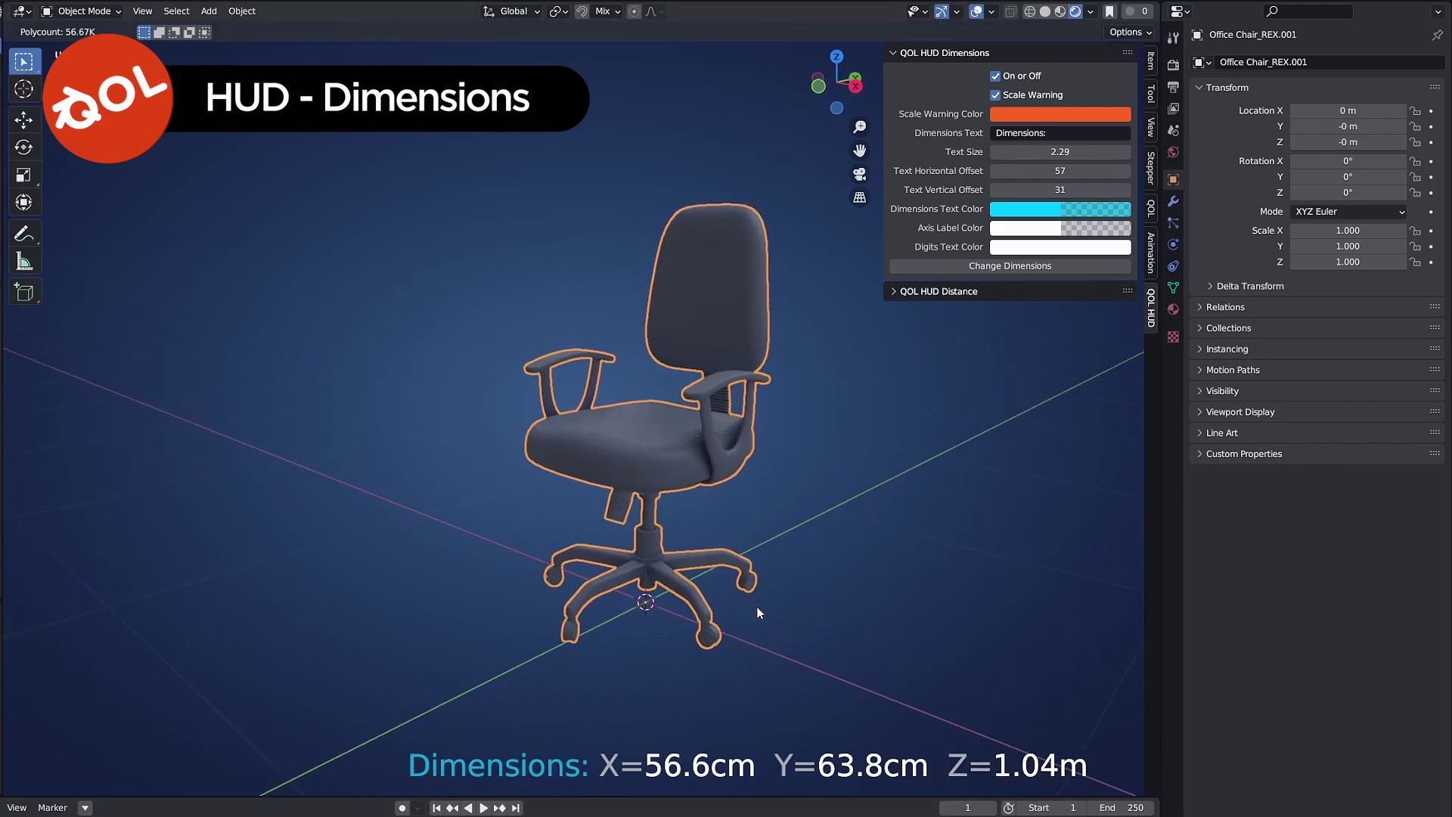